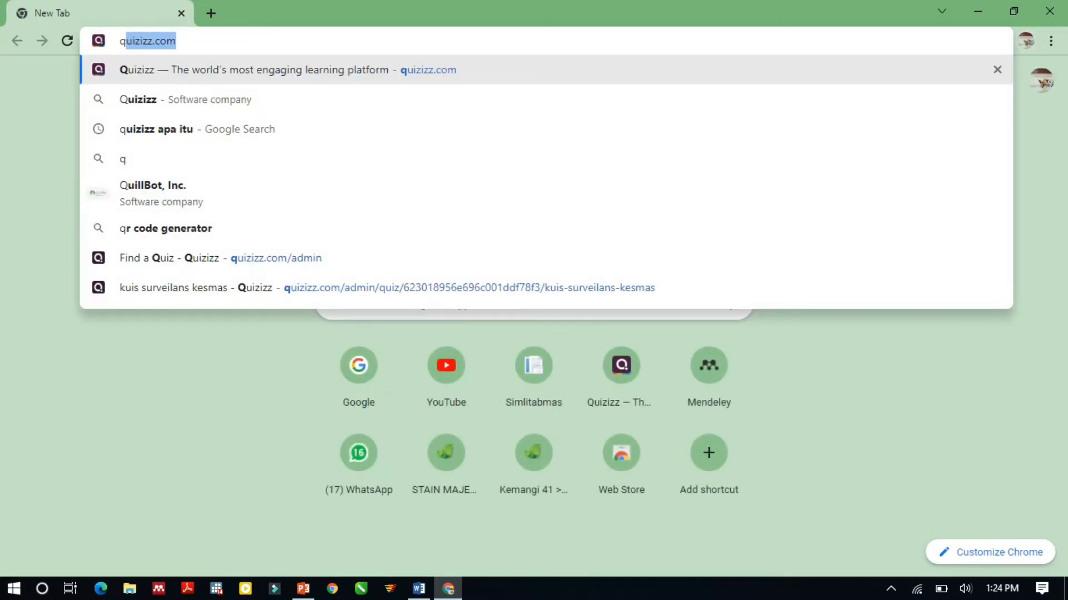
# Open quizizz.com and log in with the first listed Google account.
pyautogui.press('Return')
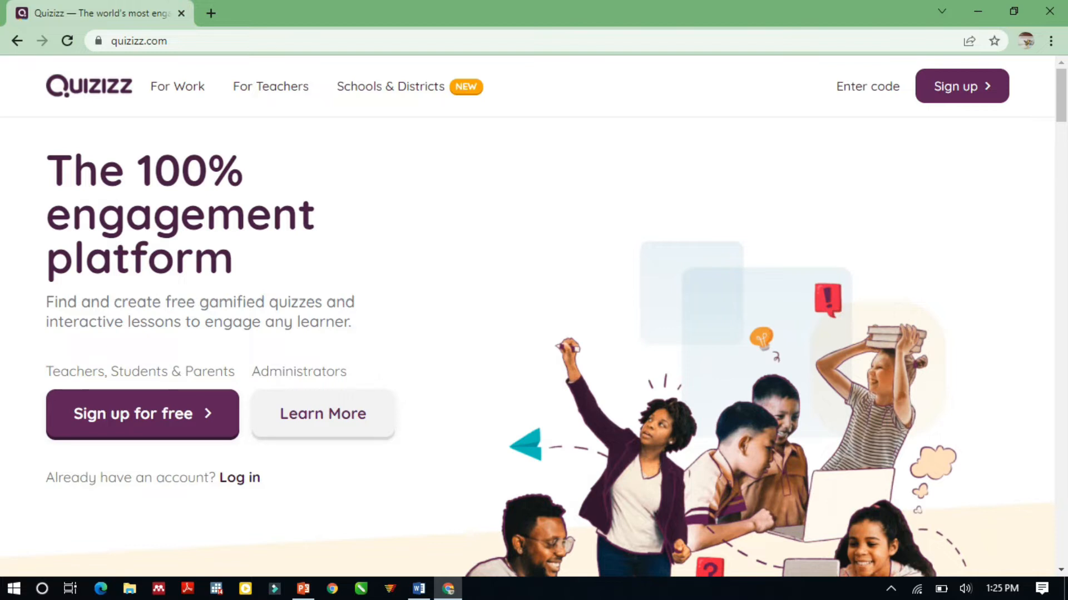
pyautogui.click(142, 415)
pyautogui.click(239, 477)
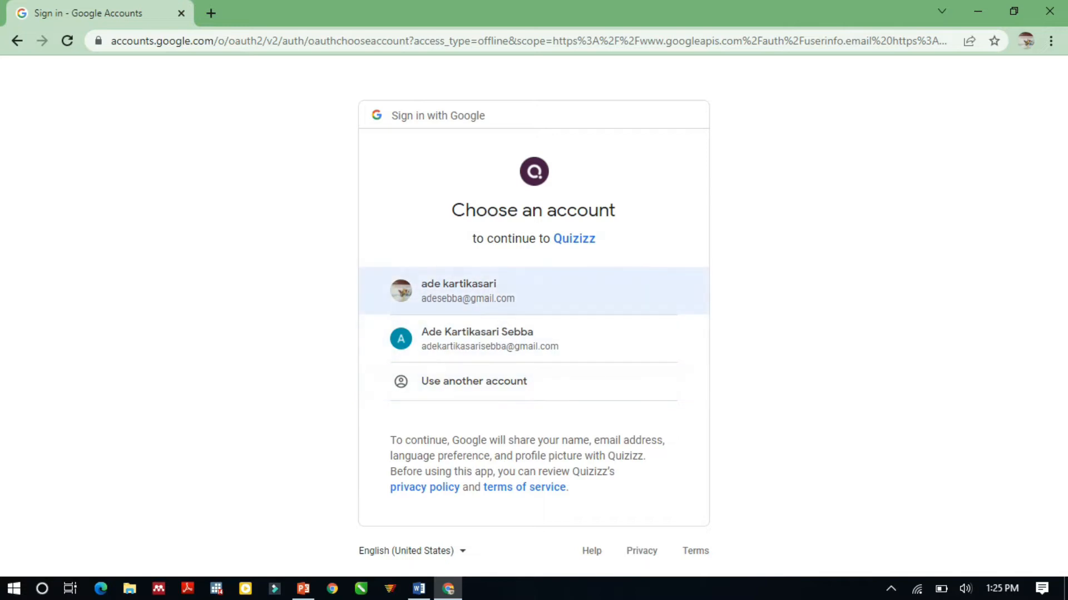
pyautogui.click(467, 291)
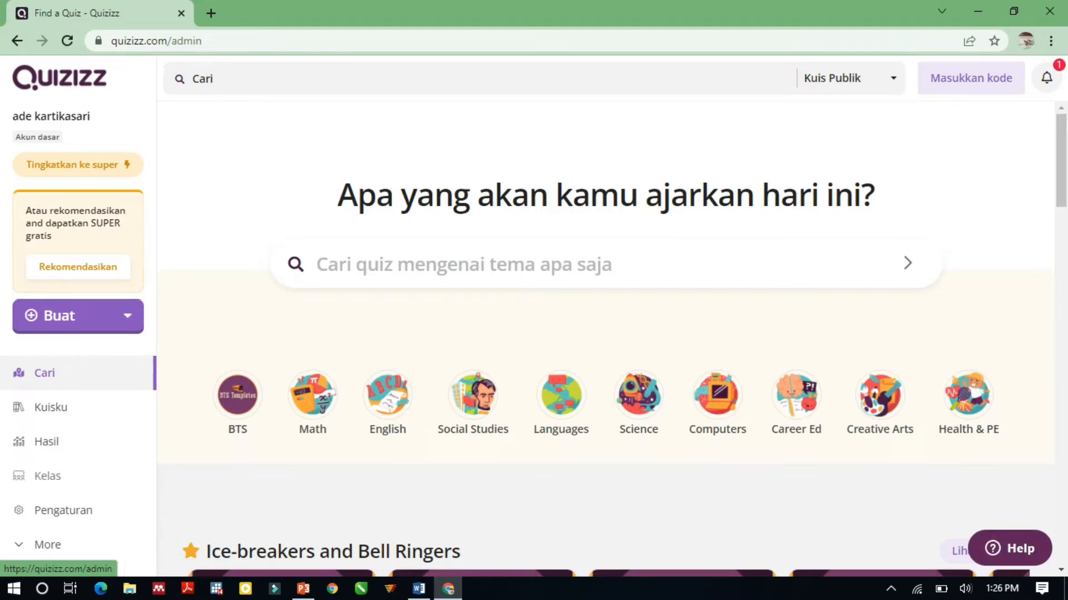
# Look through the Kuisku quiz library and the Hasil reports, including the actions available for the Kuis Promosi Kesehatan report.
pyautogui.click(50, 407)
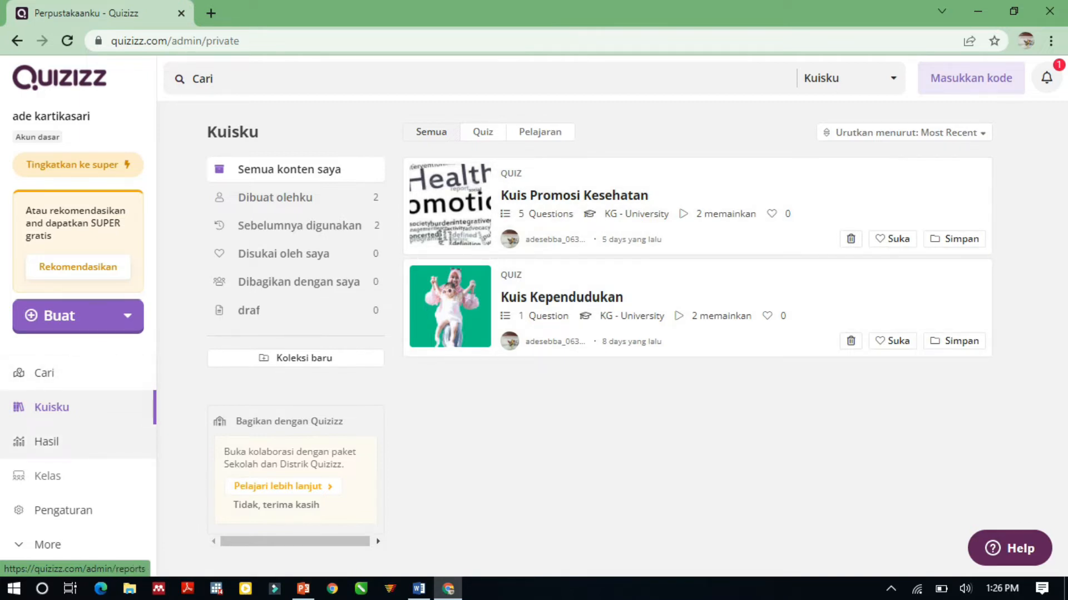
pyautogui.click(46, 442)
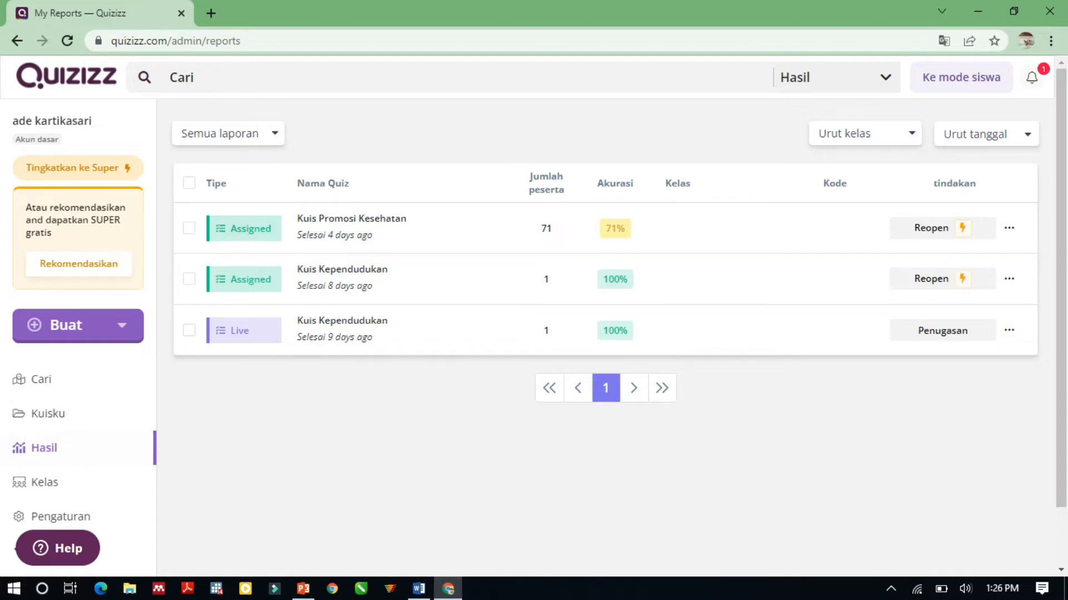
pyautogui.click(1008, 228)
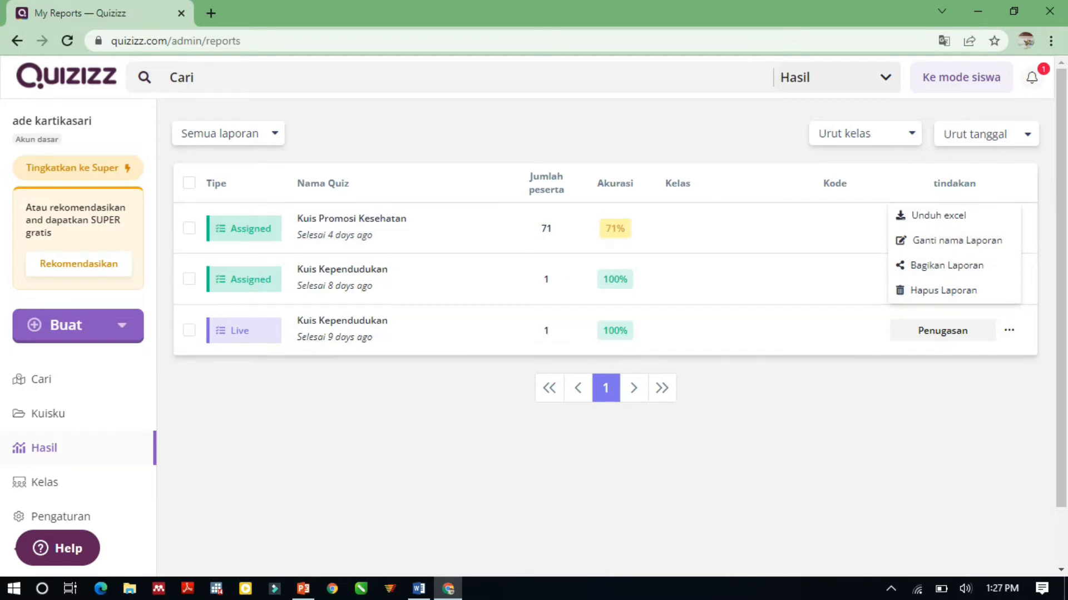
pyautogui.scroll(-1, 605, 333)
pyautogui.scroll(1, 605, 334)
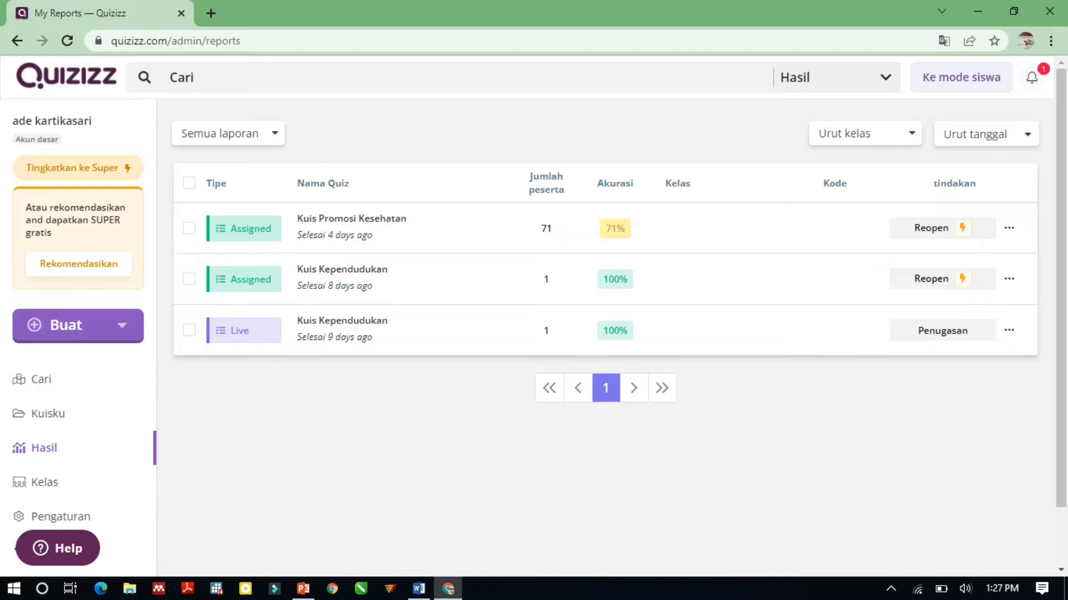
# Start a new quiz and name it "kuis surveilans".
pyautogui.click(77, 325)
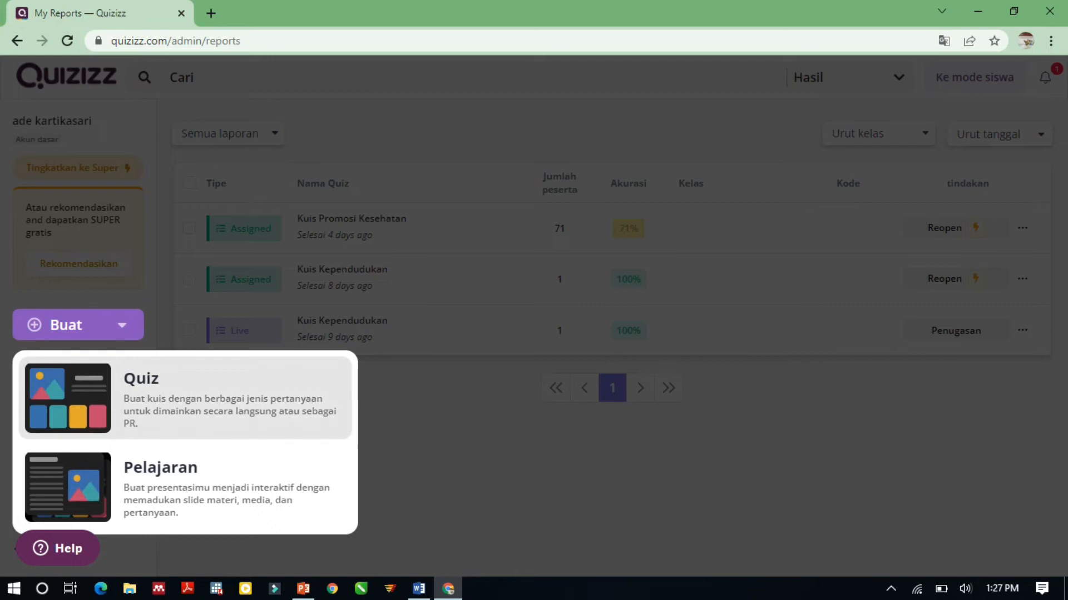
pyautogui.click(95, 500)
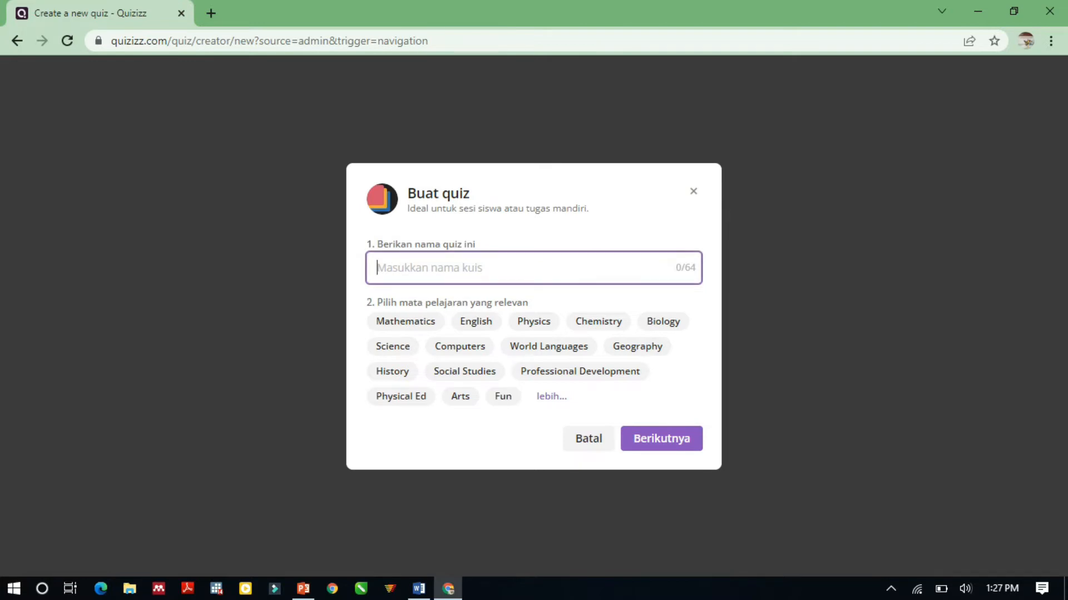
pyautogui.write('sa')
pyautogui.press('BackSpace')
pyautogui.press('BackSpace')
pyautogui.write('kuis')
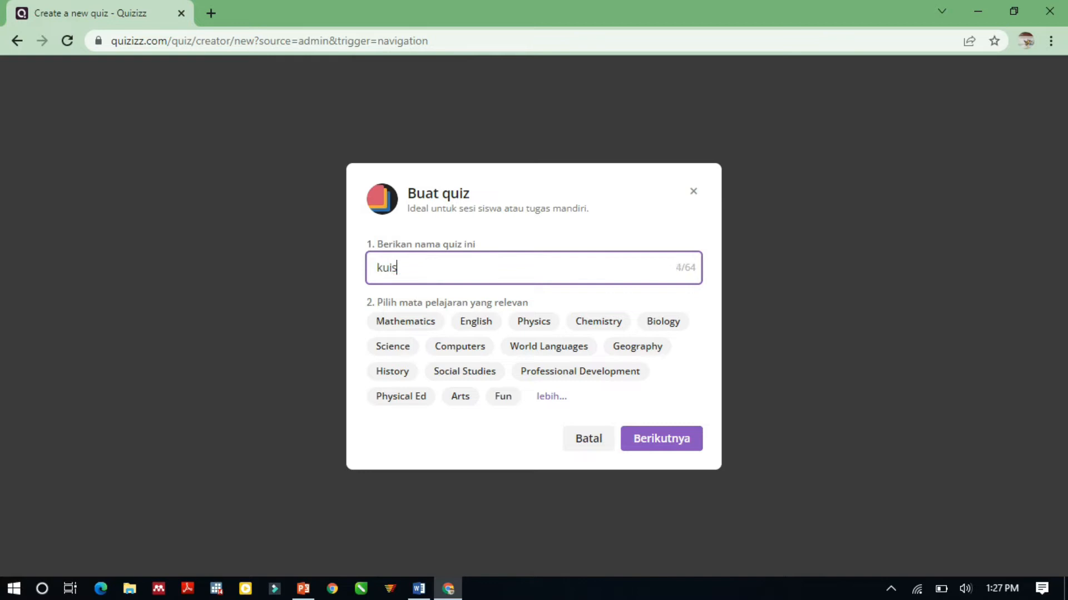
pyautogui.write(' surveilans')
# Choose only Other as the quiz's relevant subject and continue to the quiz editor.
pyautogui.click(551, 396)
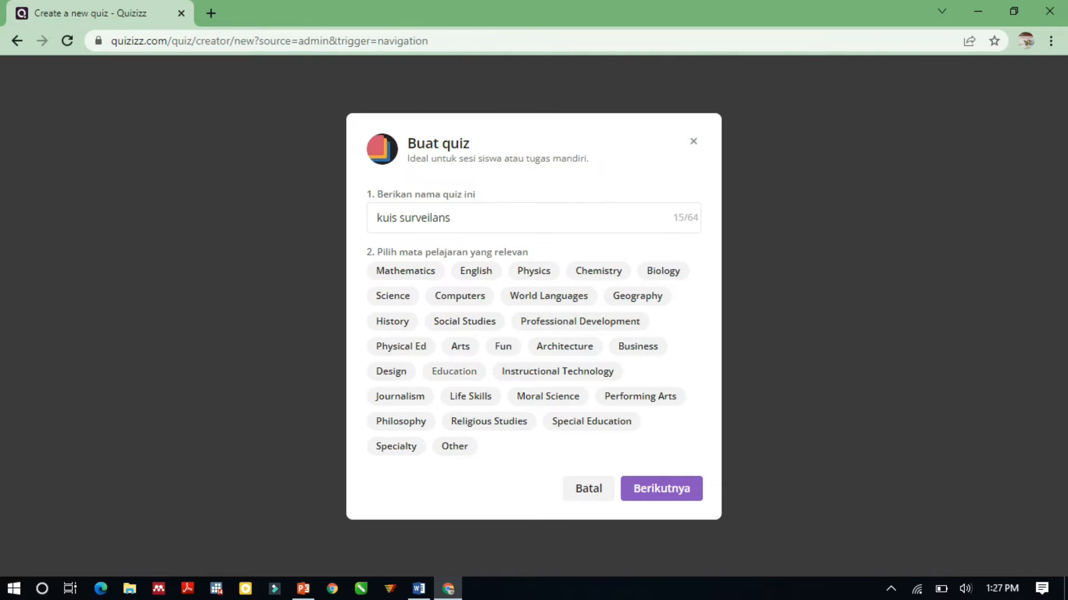
pyautogui.click(454, 371)
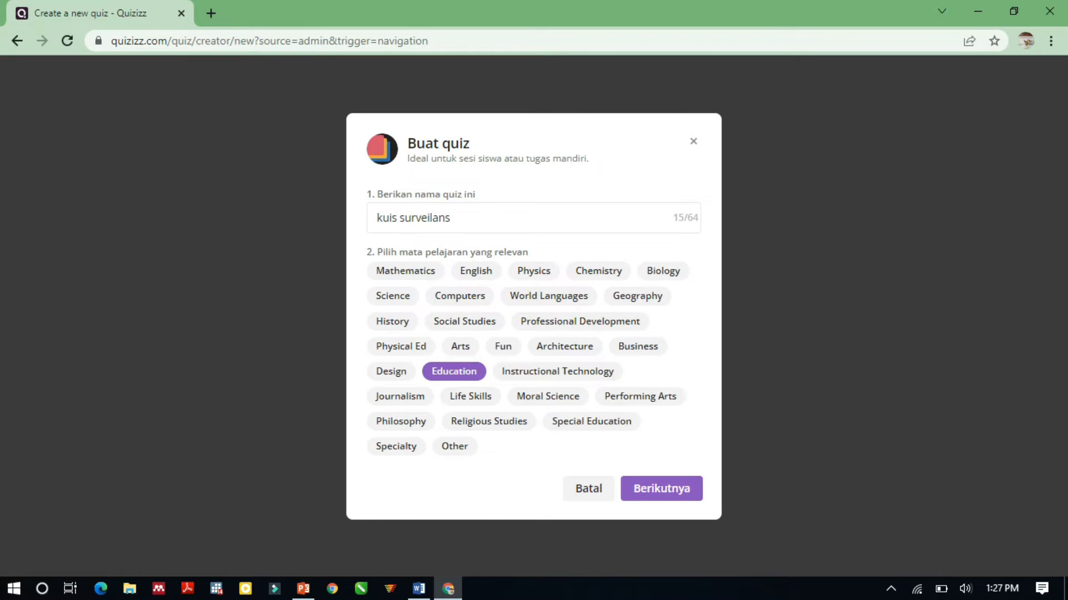
pyautogui.click(454, 446)
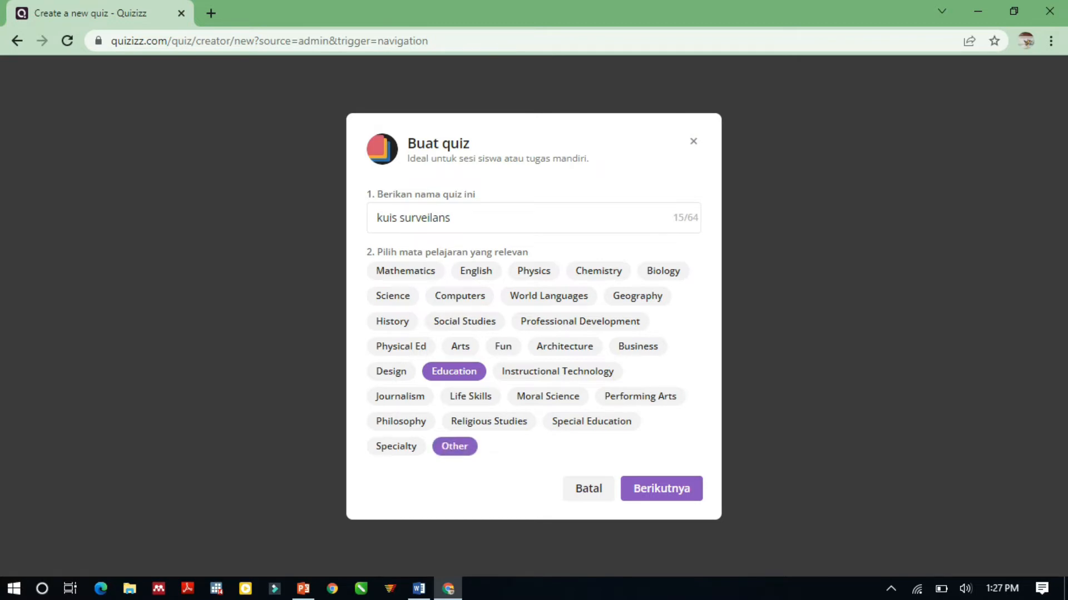
pyautogui.click(454, 371)
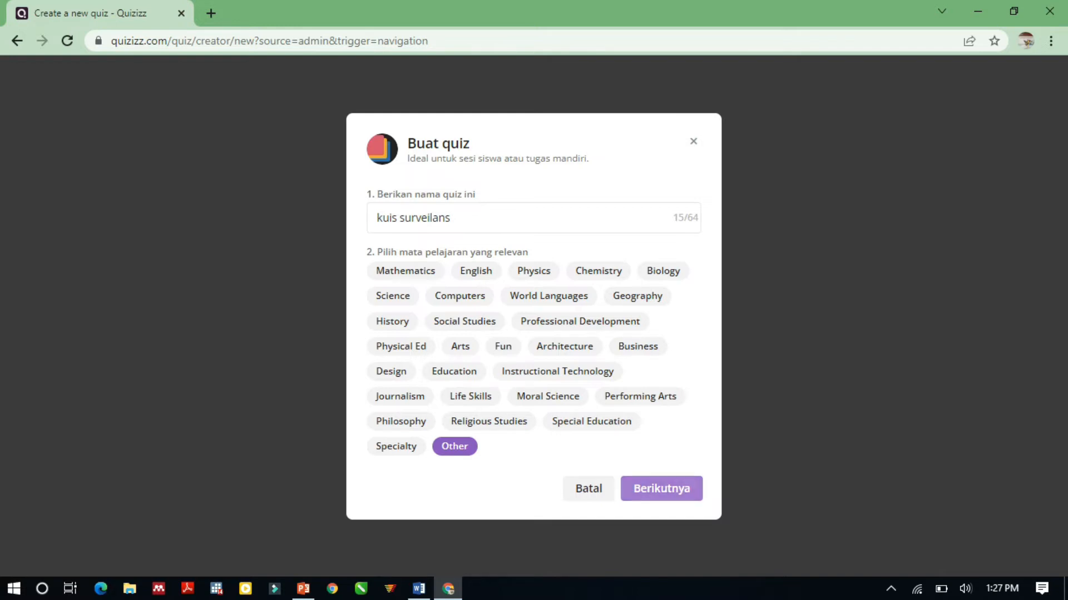
pyautogui.click(661, 489)
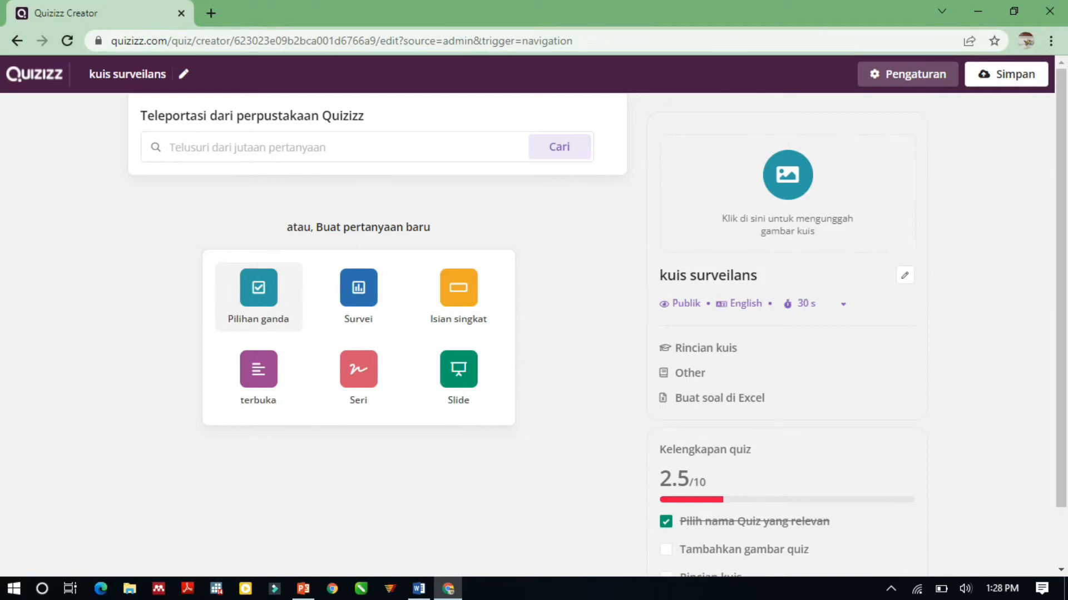
# Add a multiple-choice question and fill its question text with question 1 copied from the Word document.
pyautogui.click(259, 297)
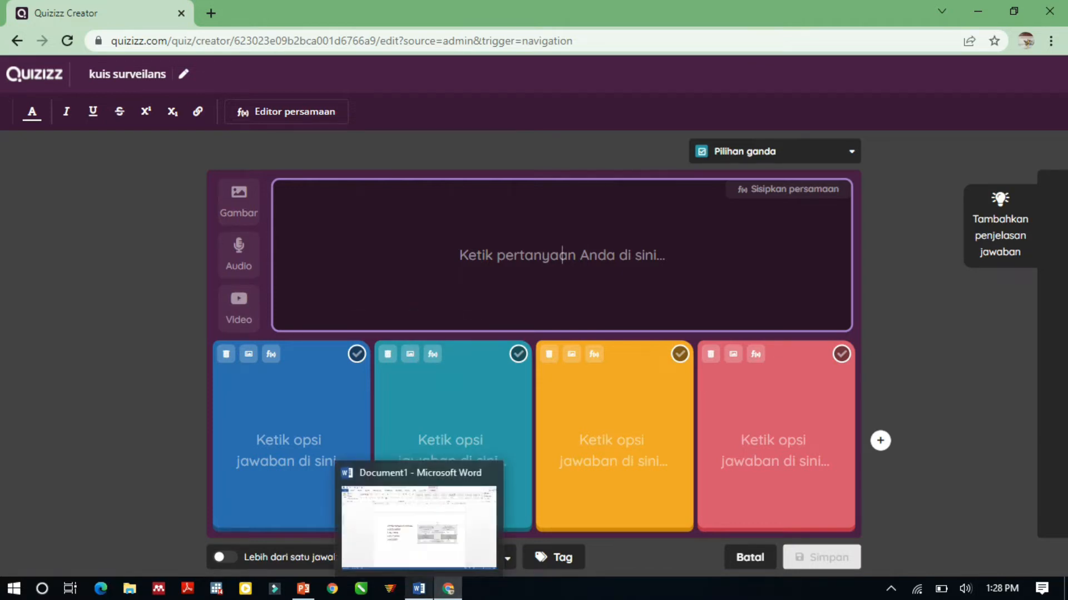
pyautogui.click(419, 589)
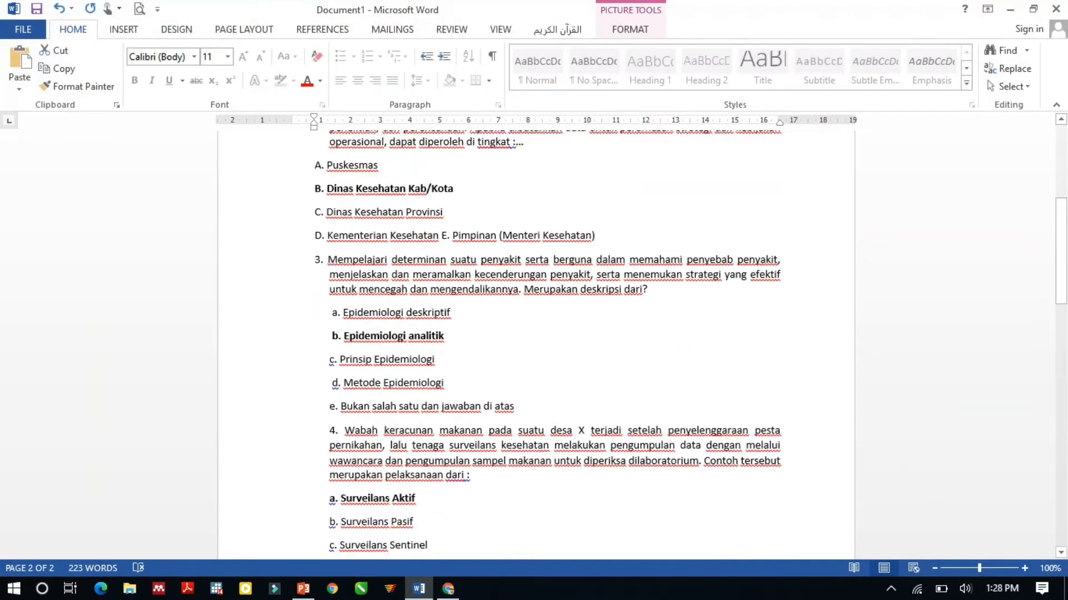
pyautogui.moveTo(444, 272); pyautogui.dragTo(331, 227)
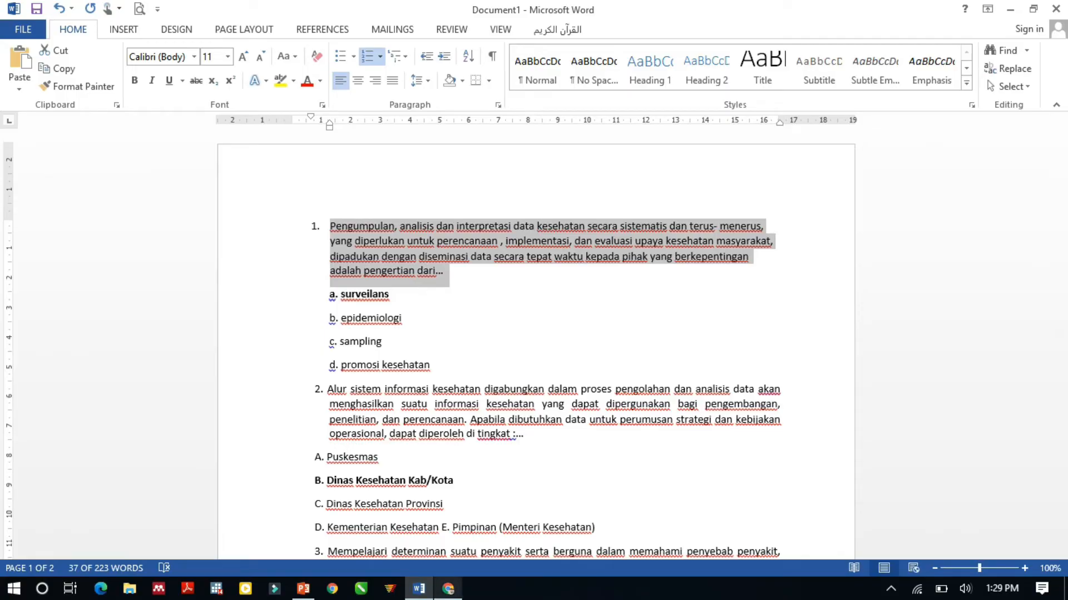
pyautogui.click(448, 588)
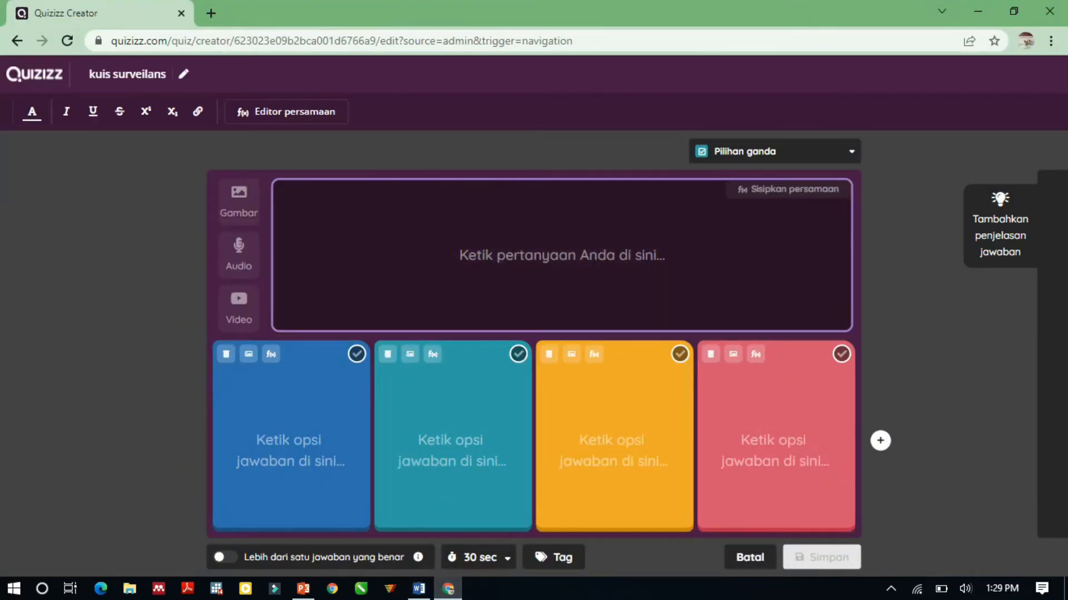
pyautogui.write('1.\tPengumpulan, analisis dan interpretasi data kesehatan secara sistematis dan terus- menerus, yang diperlukan untuk perencanaan , implementasi, dan evaluasi upaya kesehatan masyarakat, dipadukan dengan diseminasi data secara tepat waktu kepada pihak yang berkepentingan  adalah pengertian dari...')
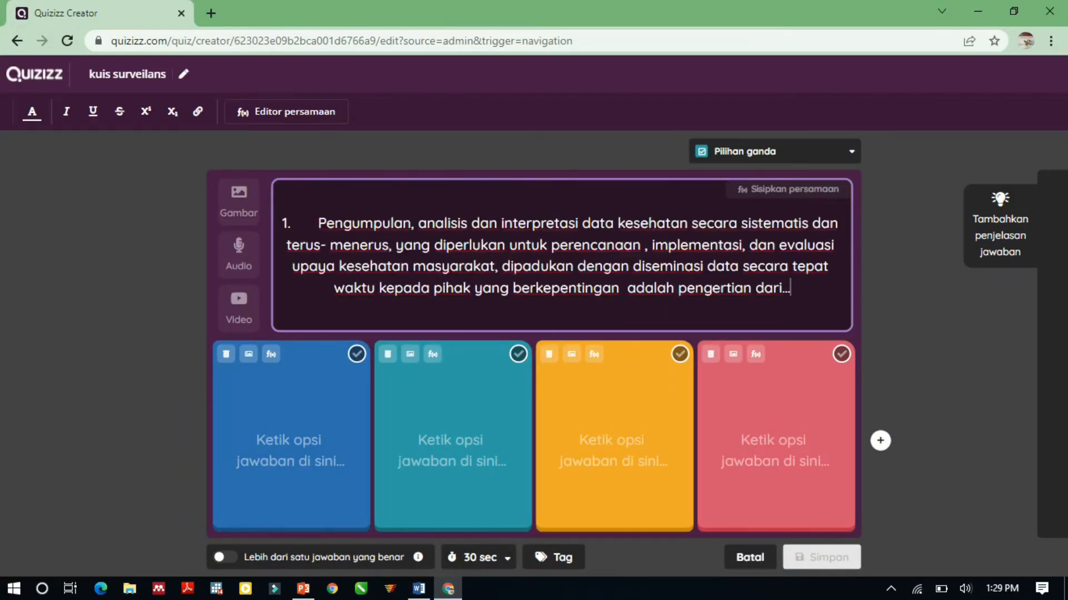
# Fill the first two answer options with "surveilans" and "epidemiologi", as in the Word document.
pyautogui.click(291, 444)
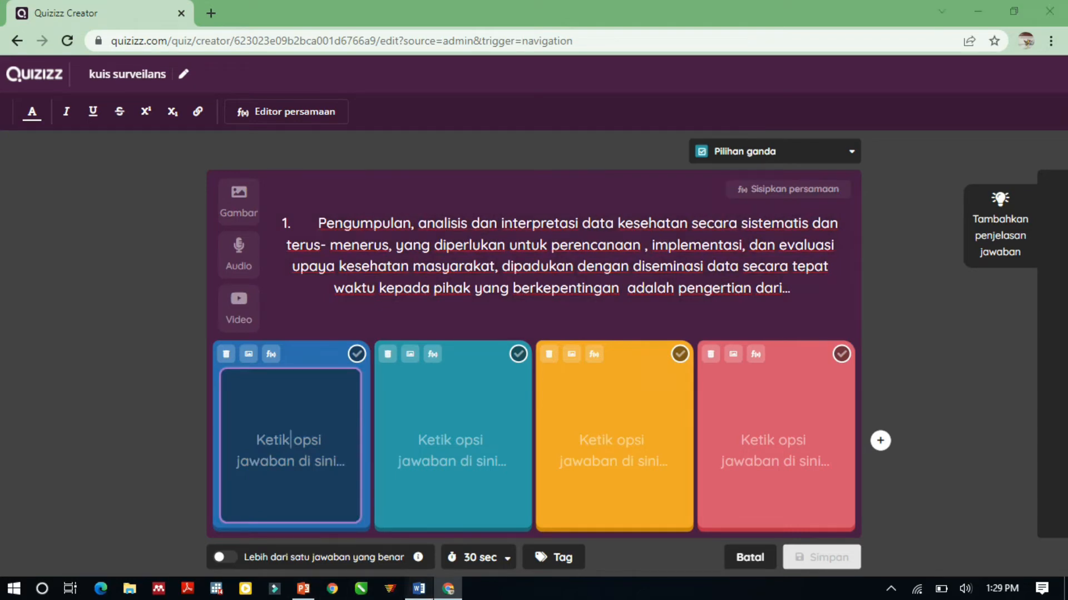
pyautogui.click(419, 588)
pyautogui.click(448, 588)
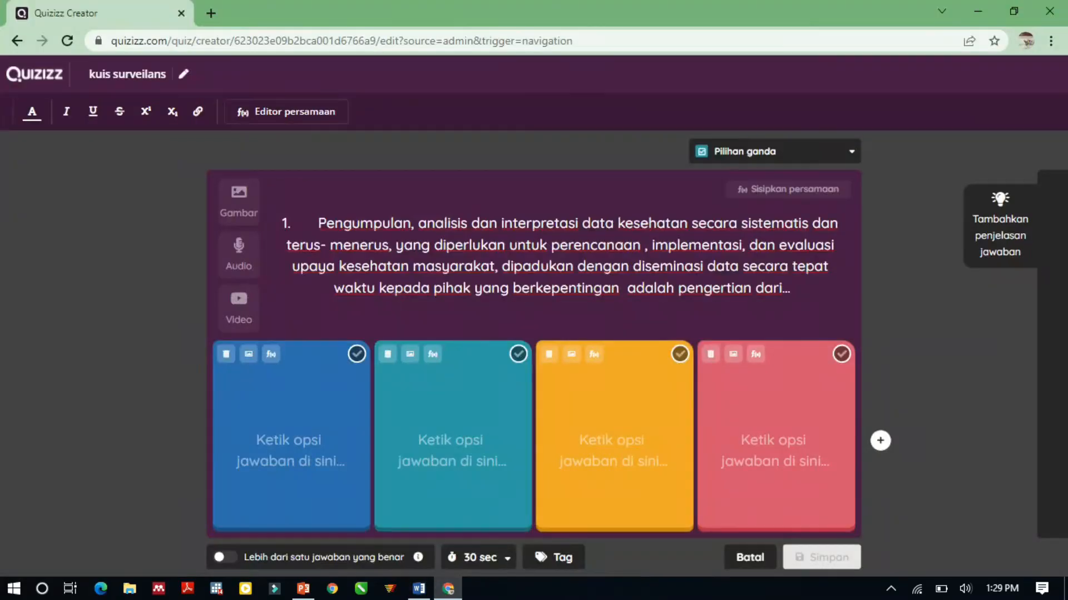
pyautogui.write('surv')
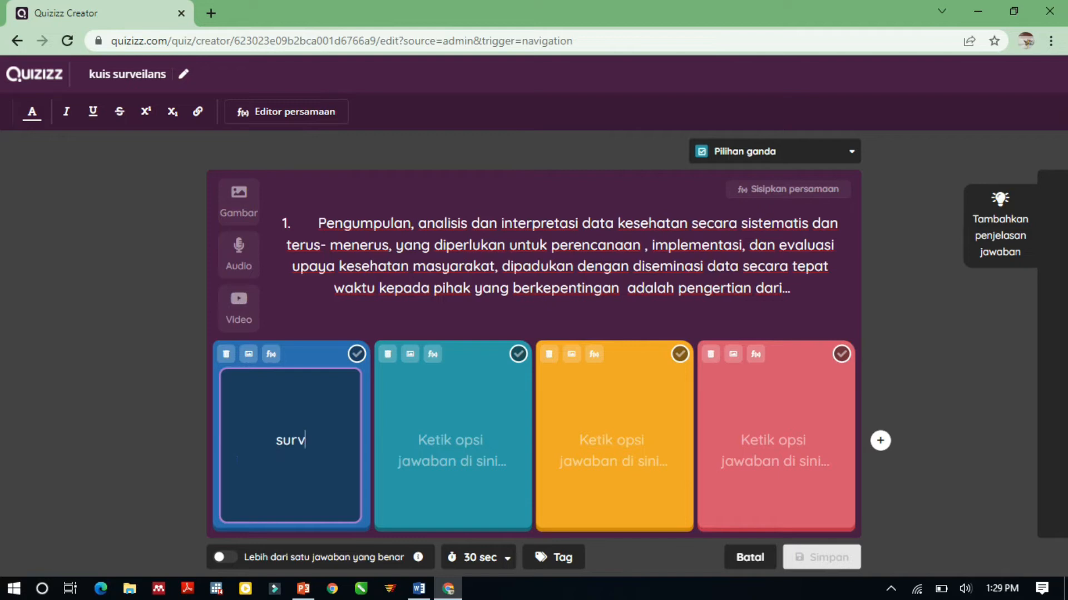
pyautogui.write('eilans')
pyautogui.click(452, 441)
pyautogui.write('epidemiolof')
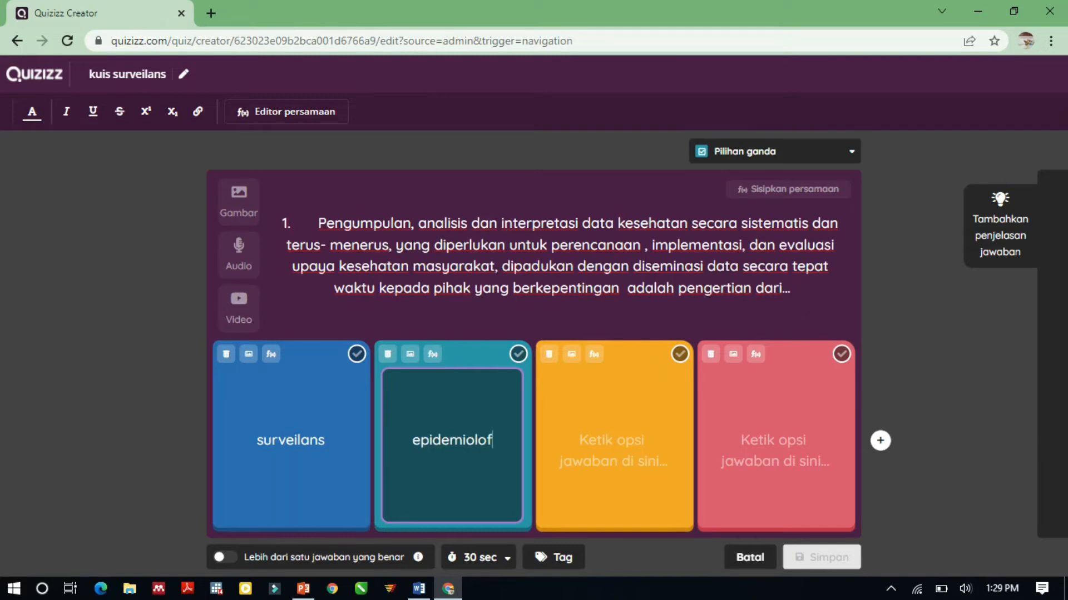
pyautogui.press('BackSpace')
pyautogui.write('gi')
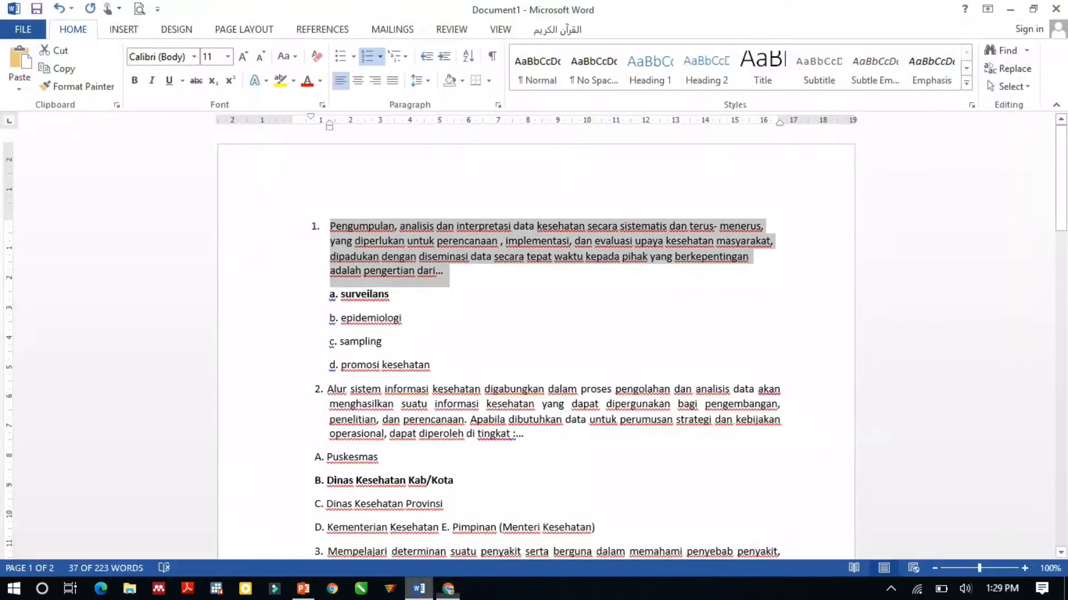
# Check the remaining choices in the Word document and fill the third and fourth answer options with "sampling" and "promosi kesehatan".
pyautogui.click(418, 589)
pyautogui.click(448, 589)
pyautogui.click(612, 440)
pyautogui.write('sampling')
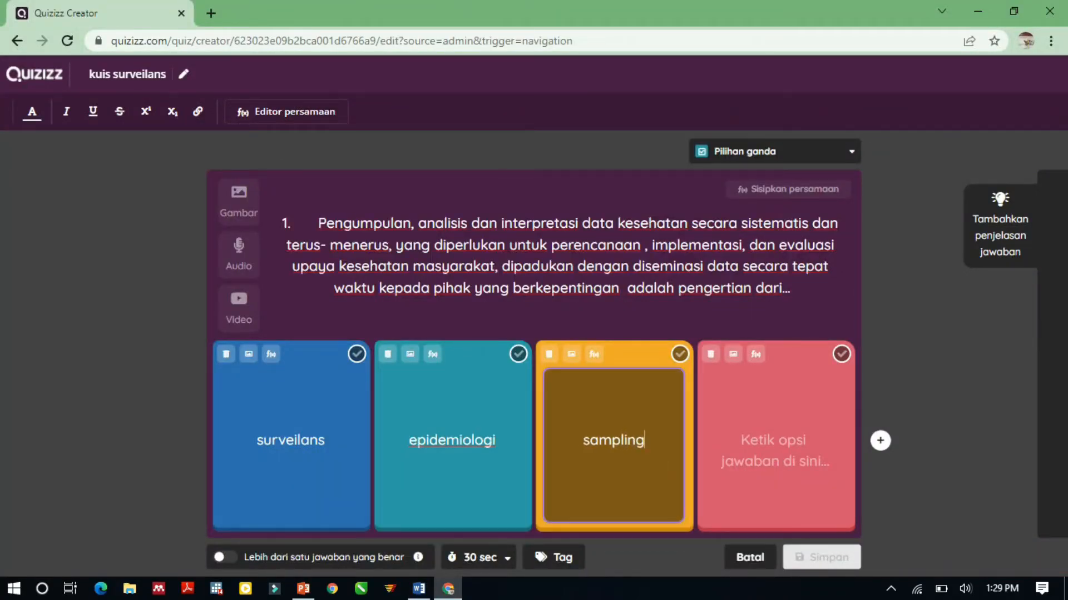
pyautogui.click(776, 445)
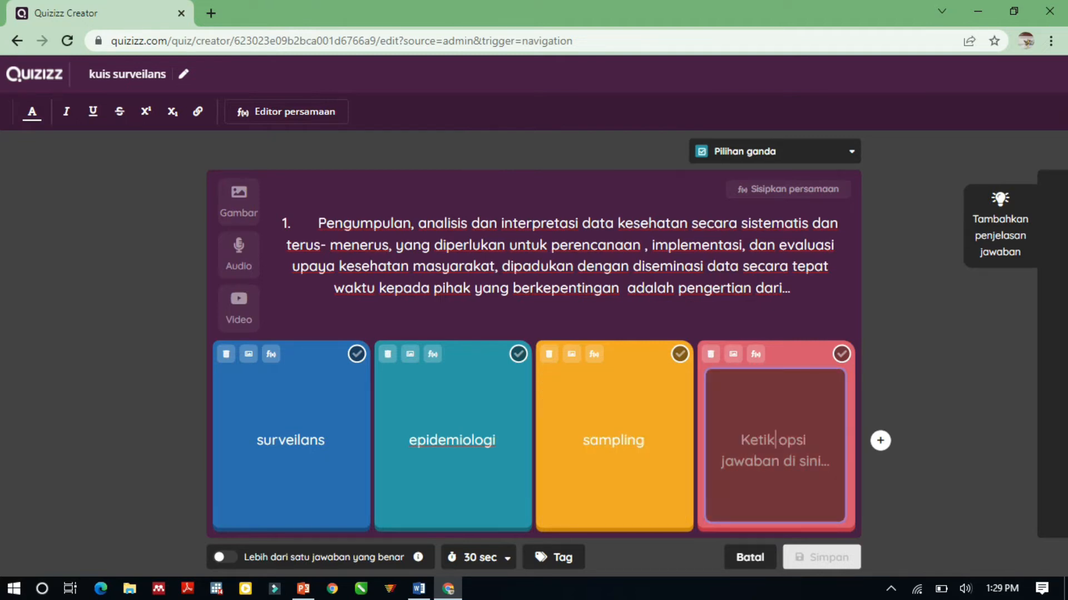
pyautogui.write('p')
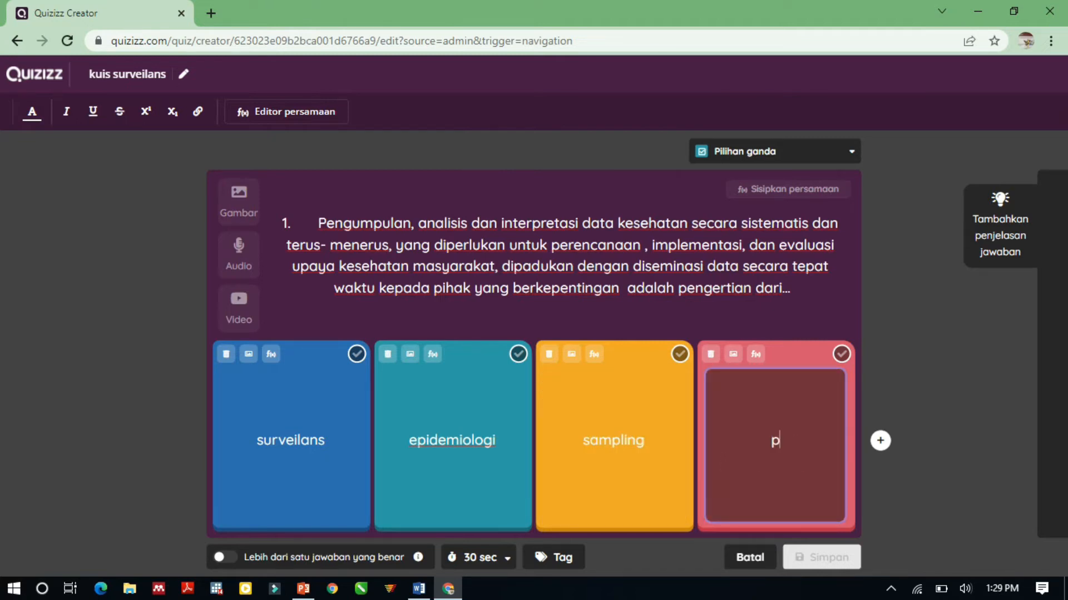
pyautogui.write('romosi k')
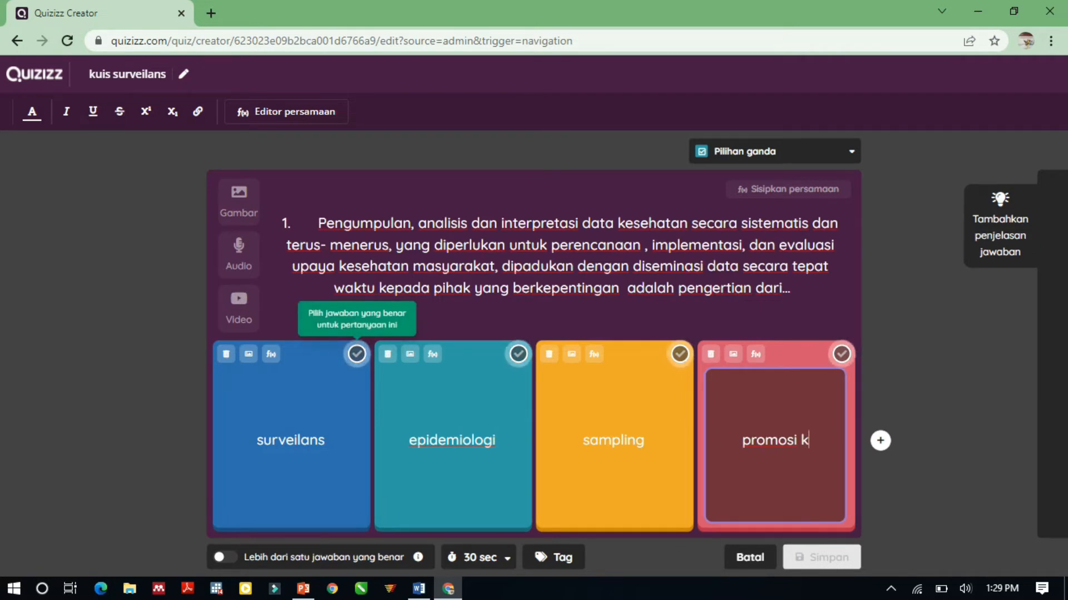
pyautogui.write('eseh')
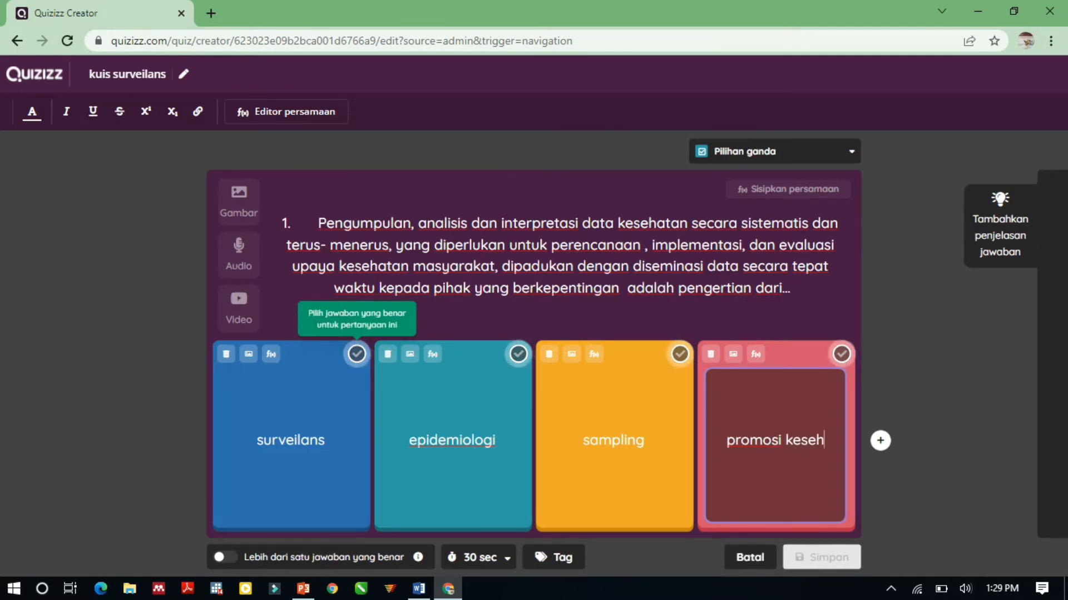
pyautogui.write('atan')
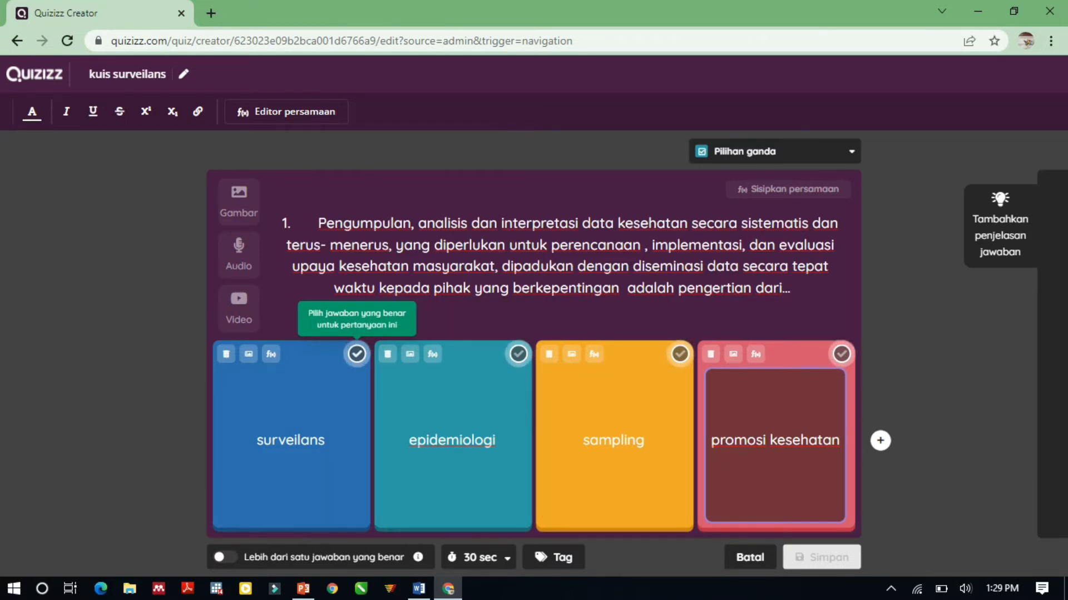
# Mark "surveilans" as the correct answer and set the question's time limit to 1 minute.
pyautogui.click(357, 354)
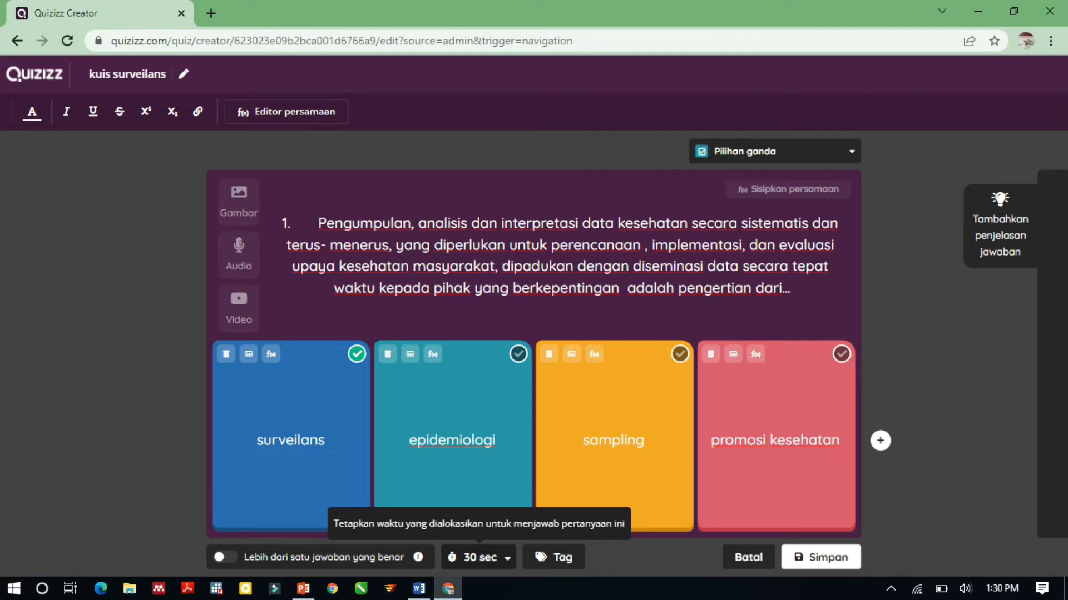
pyautogui.click(479, 557)
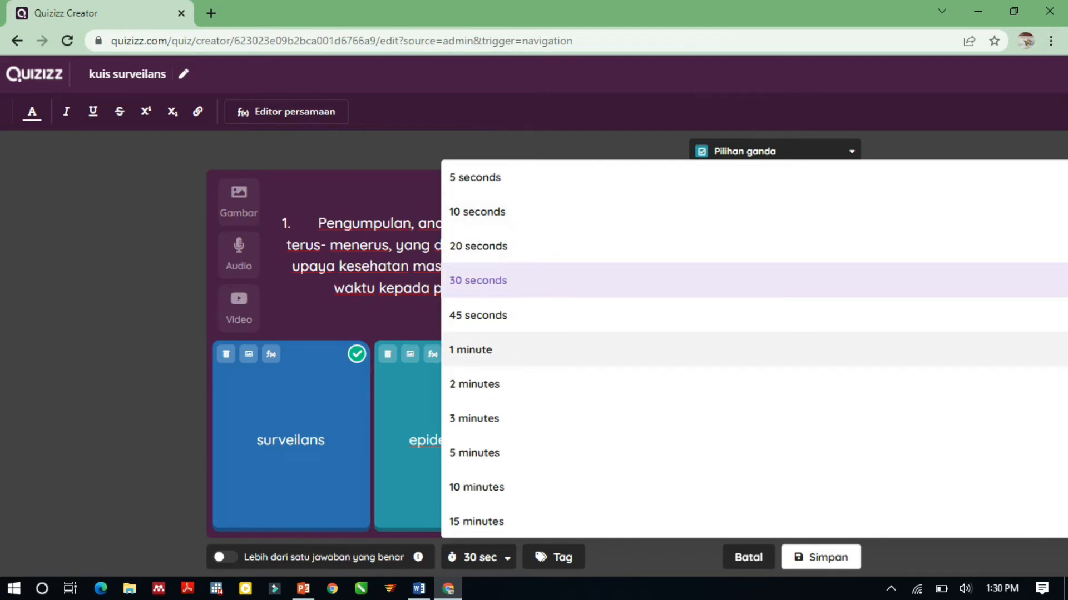
pyautogui.click(471, 350)
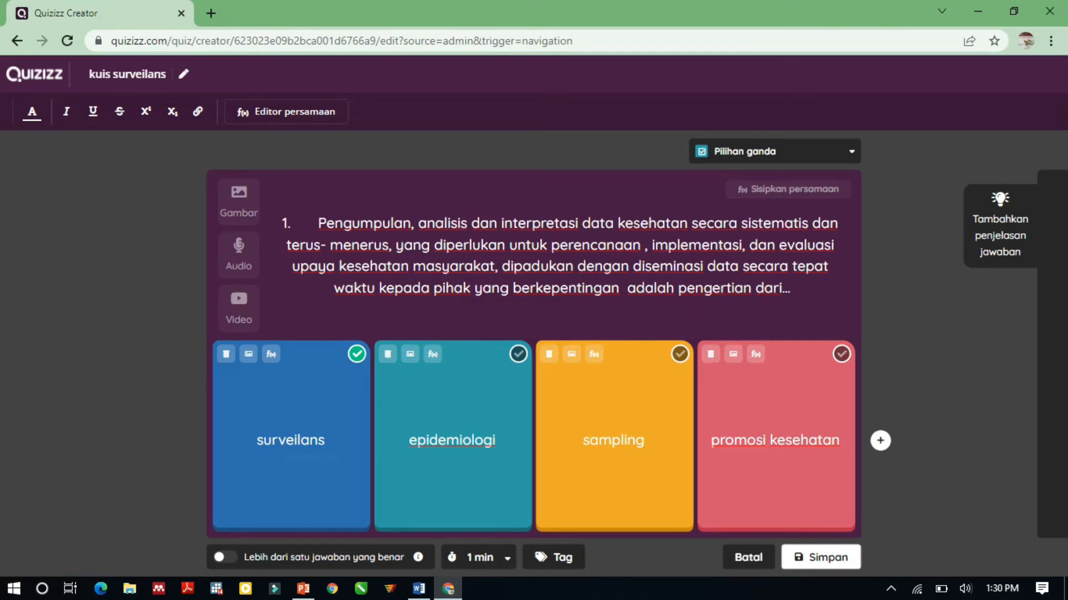
# Save the first question and add another multiple-choice question with the text of question 2 copied from the Word document.
pyautogui.click(821, 557)
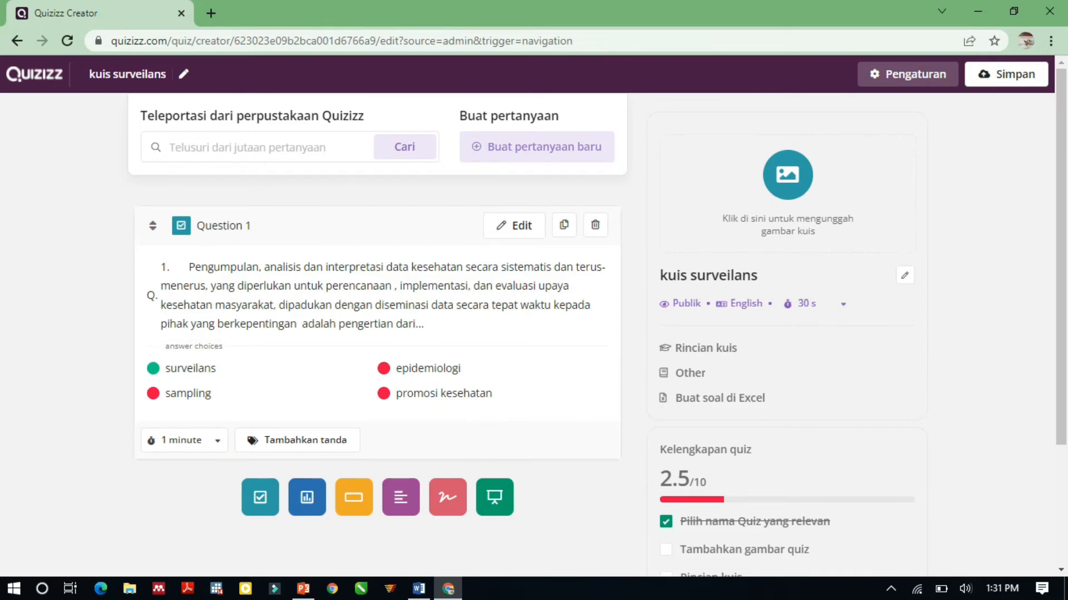
pyautogui.click(537, 148)
pyautogui.click(437, 212)
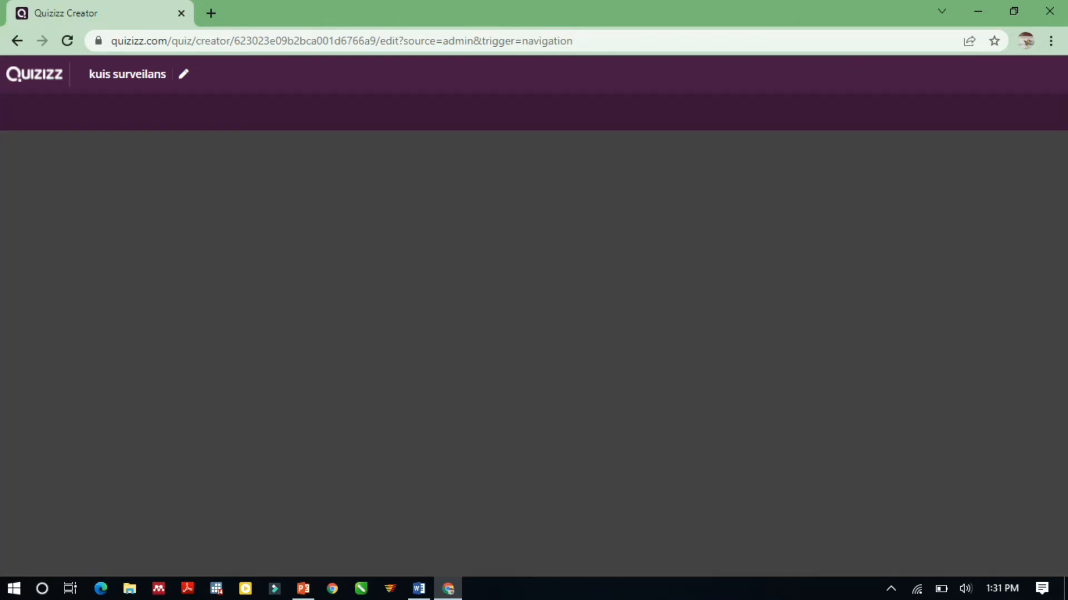
pyautogui.hotkey('alt', 'Tab')
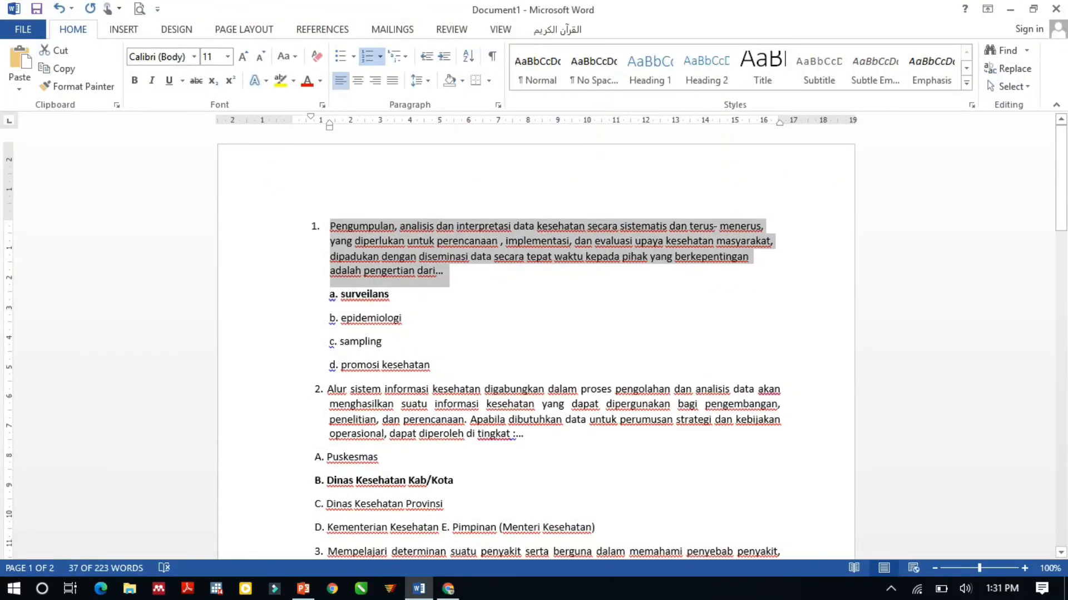
pyautogui.scroll(-1, 536, 344)
pyautogui.moveTo(327, 352); pyautogui.dragTo(523, 398)
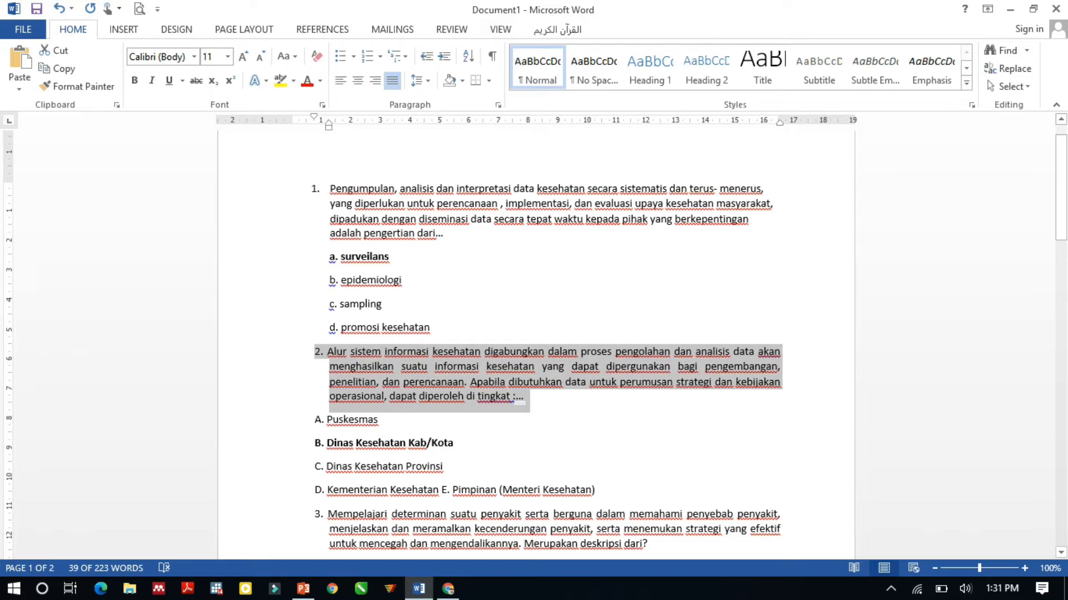
pyautogui.hotkey('alt', 'Tab')
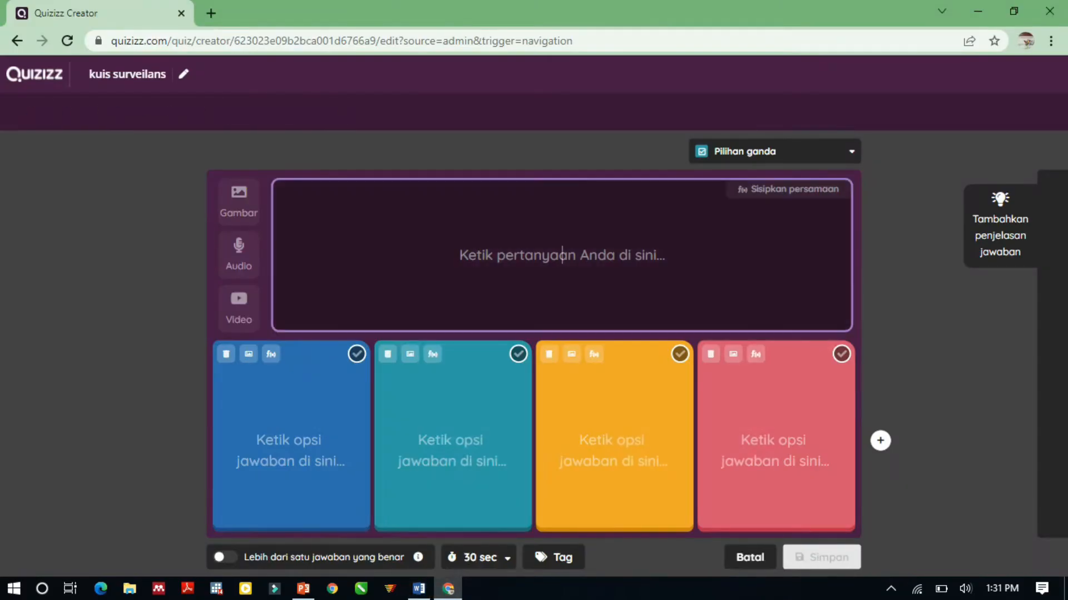
pyautogui.write('2. Alur sistem informasi kesehatan digabungkan dalam proses pengolahan dan analisis data akan menghasilkan suatu informasi kesehatan yang dapat dipergunakan bagi pengembangan, penelitian, dan perencanaan. Apabila dibutuhkan data untuk perumusan strategi dan kebijakan operasional, dapat diperoleh di tingkat :...')
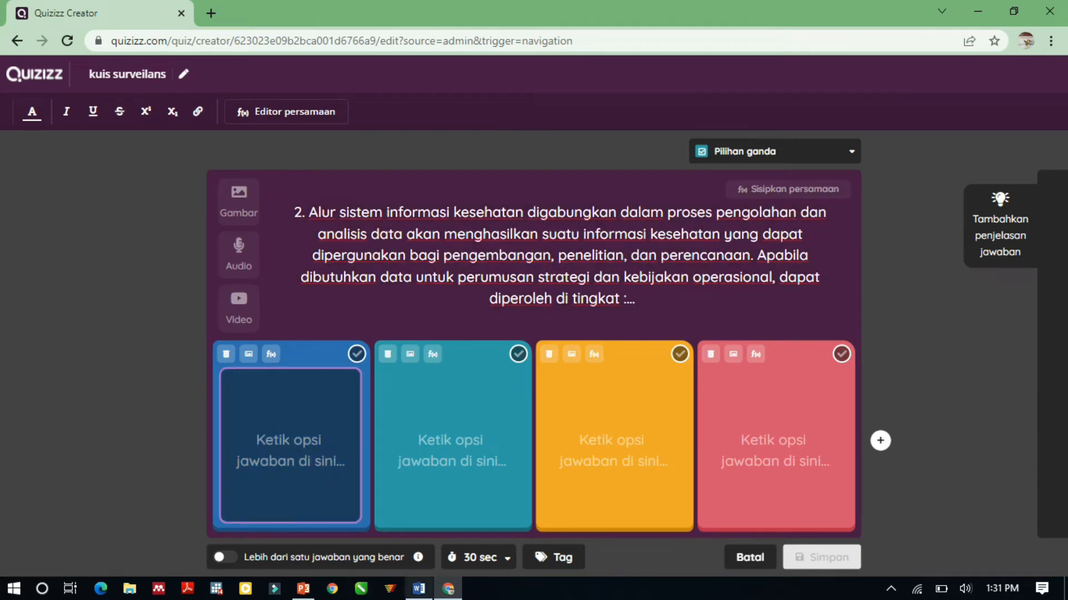
# Check the choices in the Word document and fill the first two answer options with "puskesmas" and "dinas kesehatan".
pyautogui.click(419, 589)
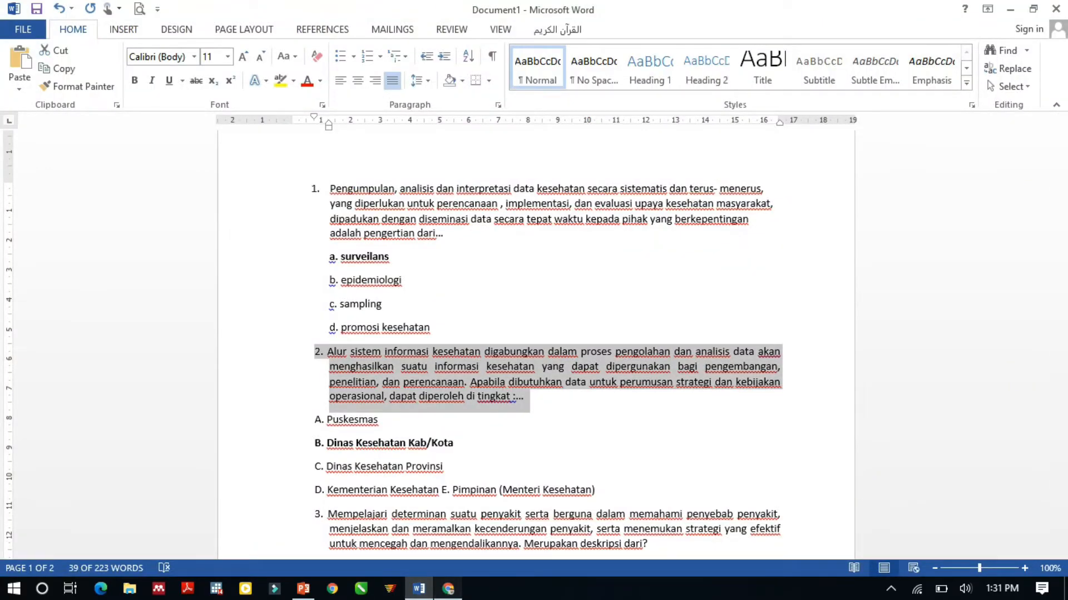
pyautogui.click(448, 589)
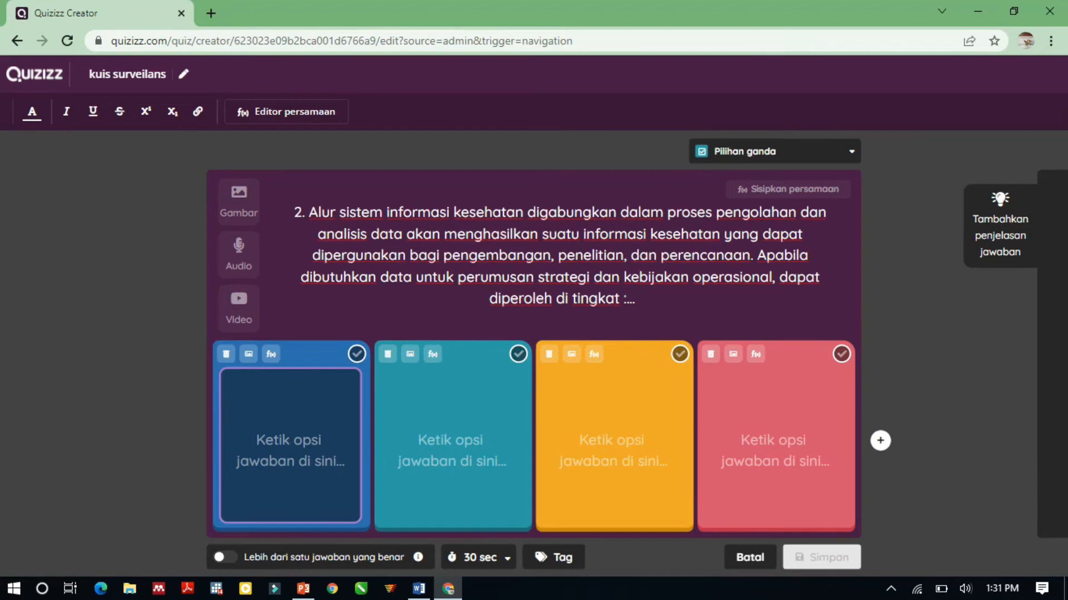
pyautogui.write('puskesmas')
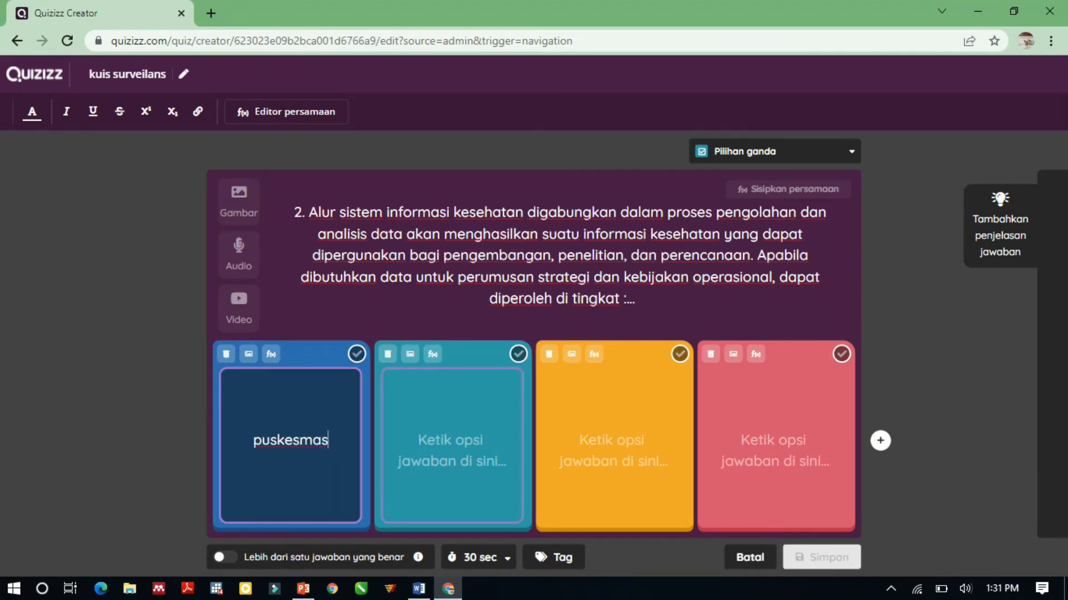
pyautogui.click(452, 441)
pyautogui.write('din')
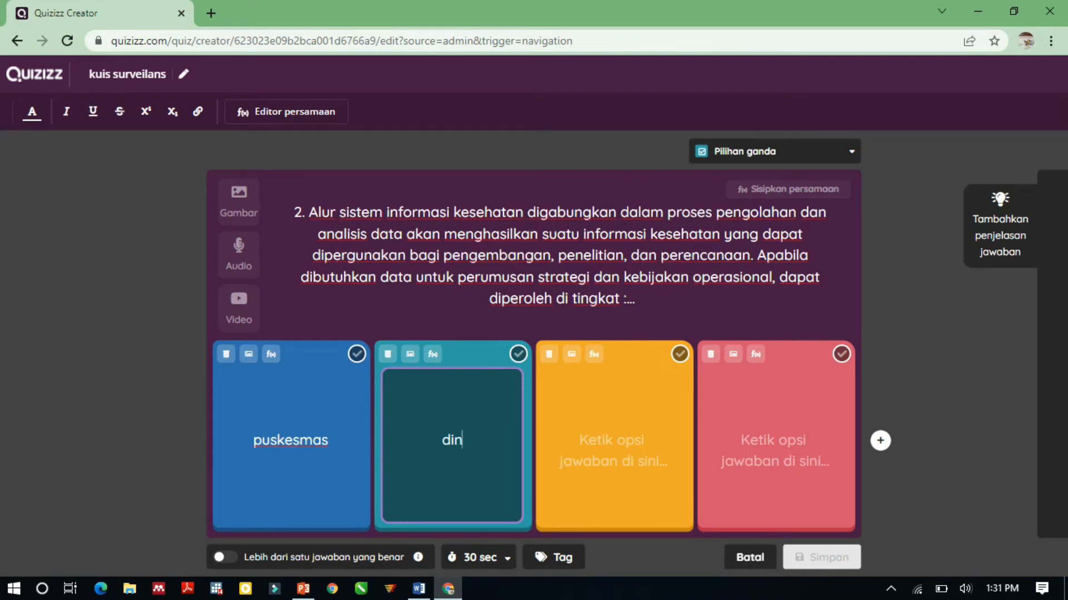
pyautogui.write('as keseh')
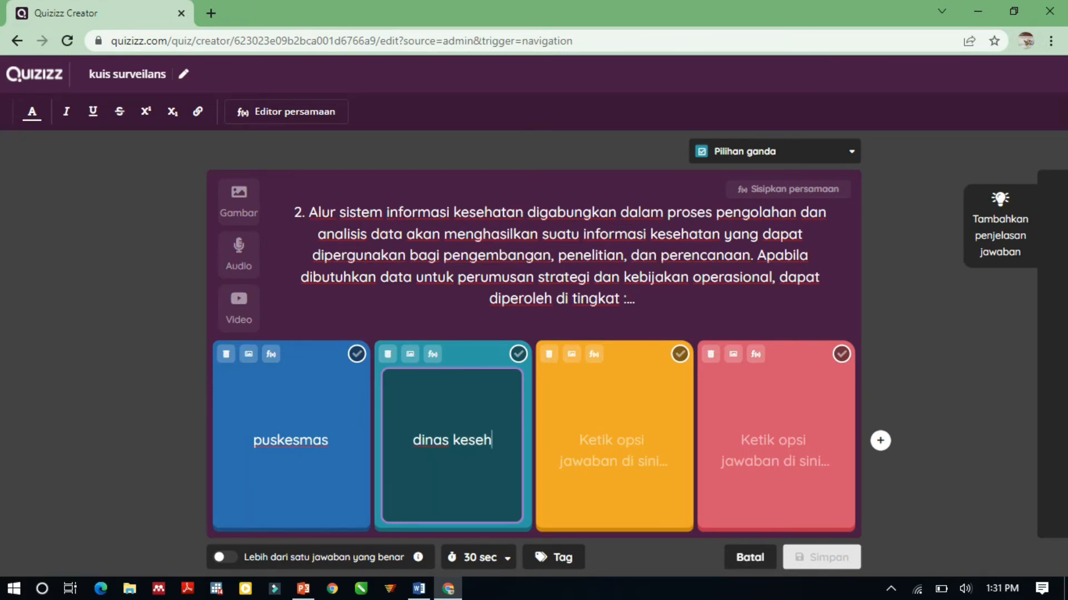
pyautogui.write('atan')
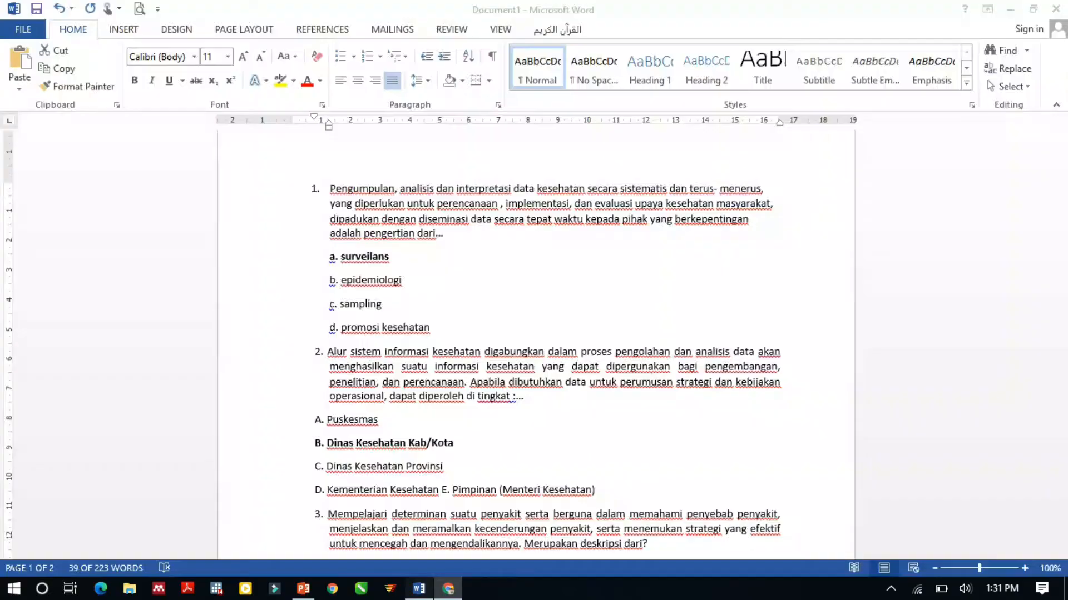
# Recheck the choices in the Word document and fill the third and fourth answer options with "dinas provinsi" and "kemenkes".
pyautogui.click(419, 588)
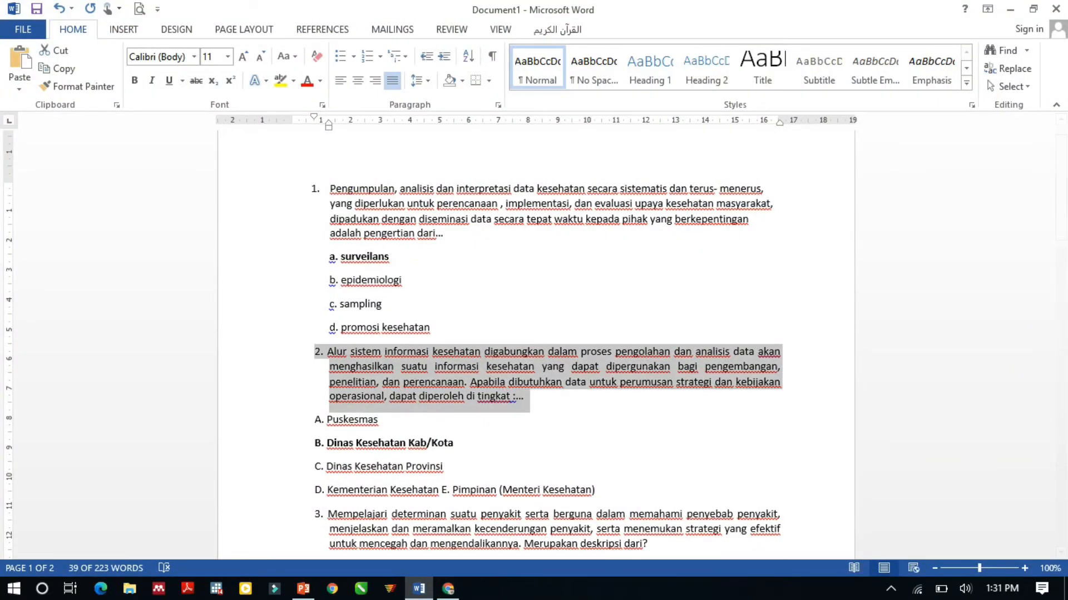
pyautogui.click(448, 589)
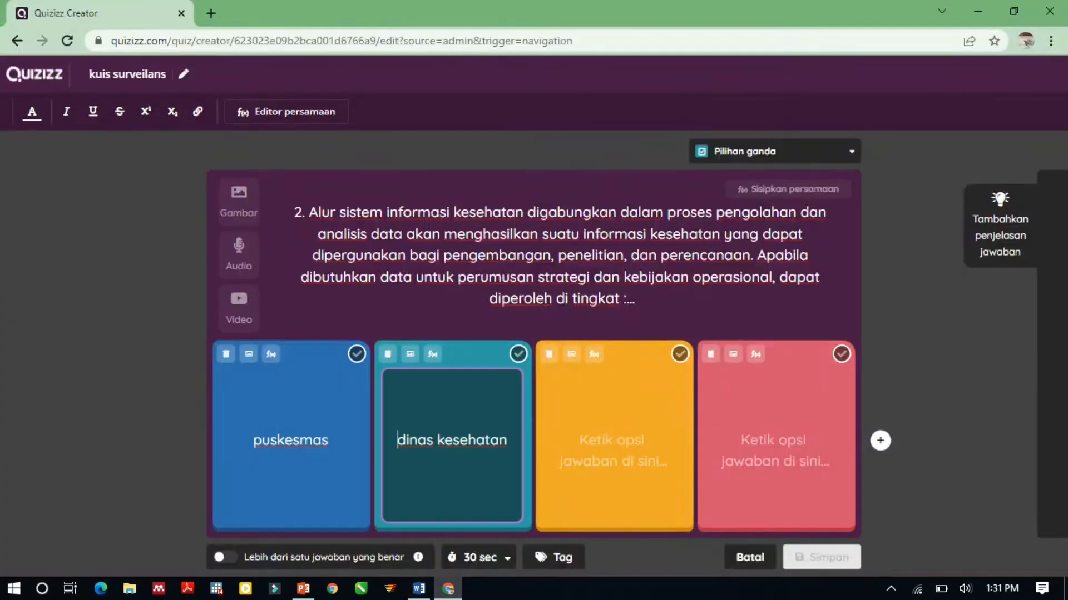
pyautogui.write('dina')
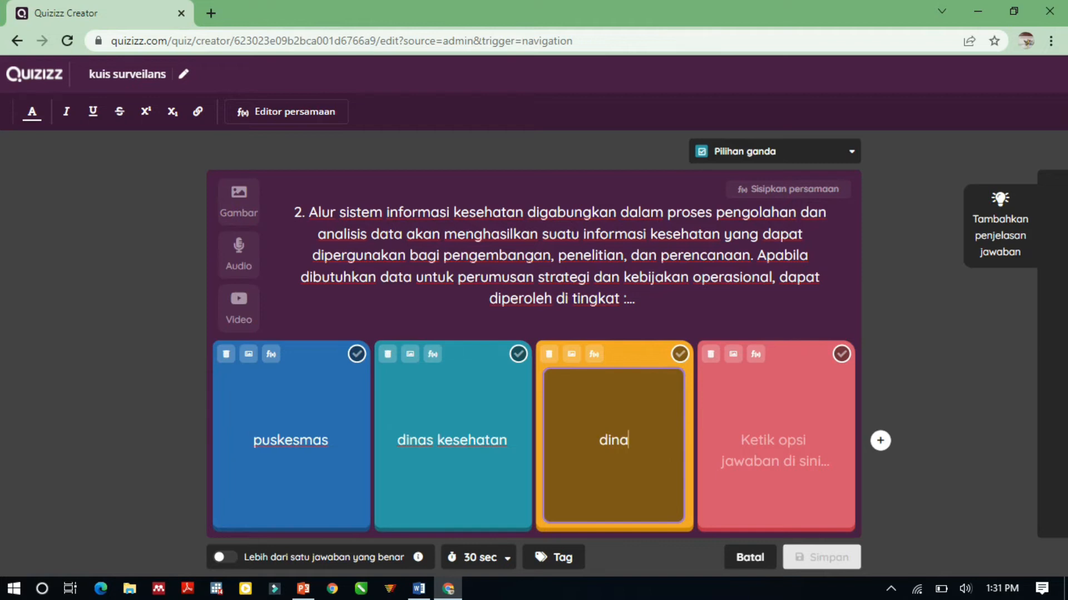
pyautogui.write('s provinsi')
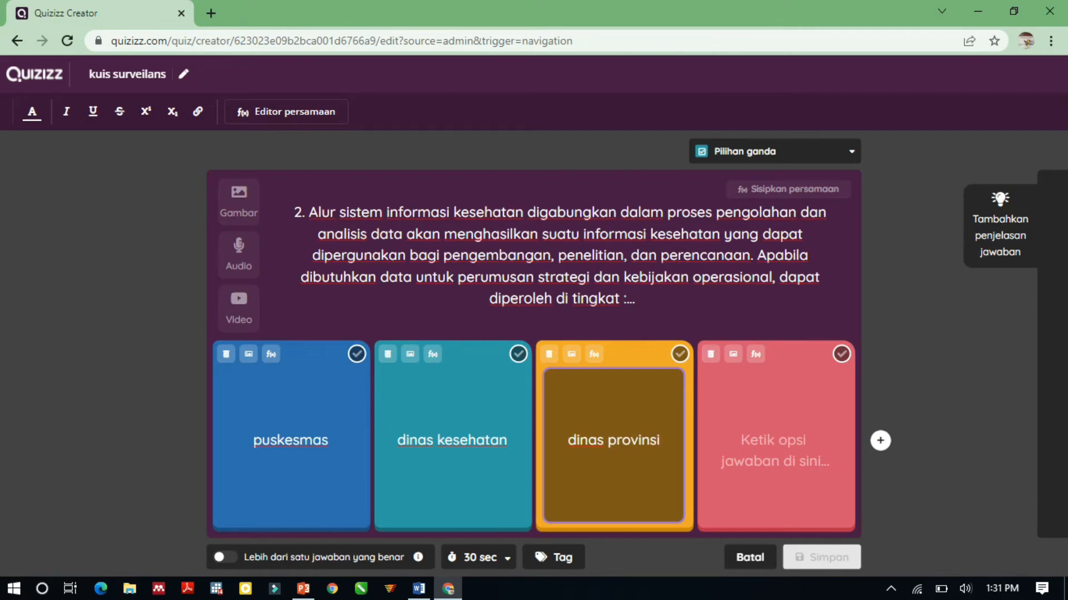
pyautogui.click(775, 445)
pyautogui.write('kemenkes')
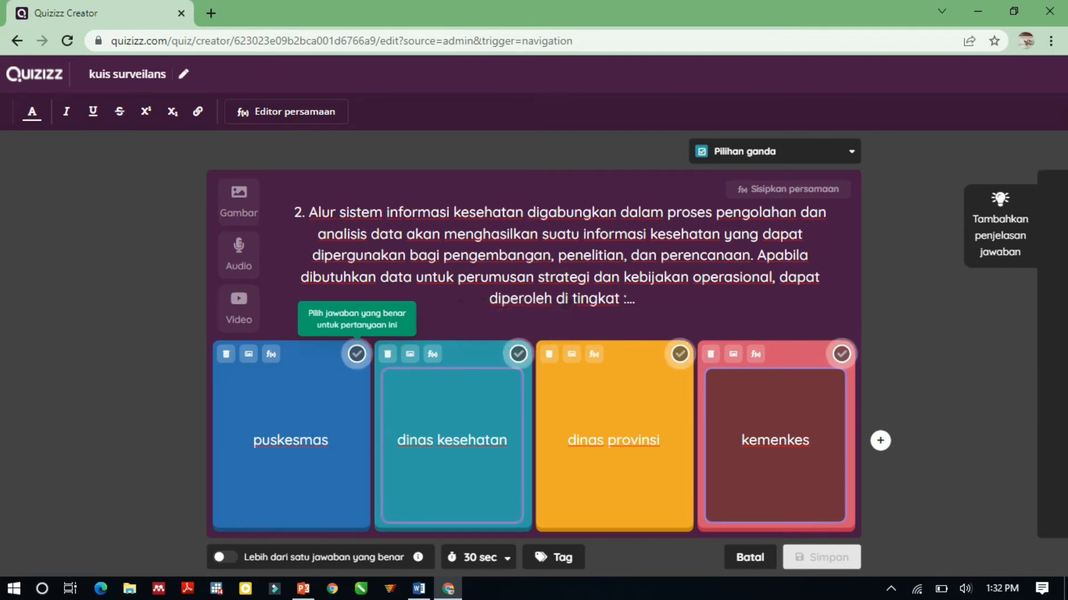
# Extend the second answer option to read "dinas kesehatan kab".
pyautogui.click(507, 440)
pyautogui.write('kv')
pyautogui.press('BackSpace')
pyautogui.write('ab')
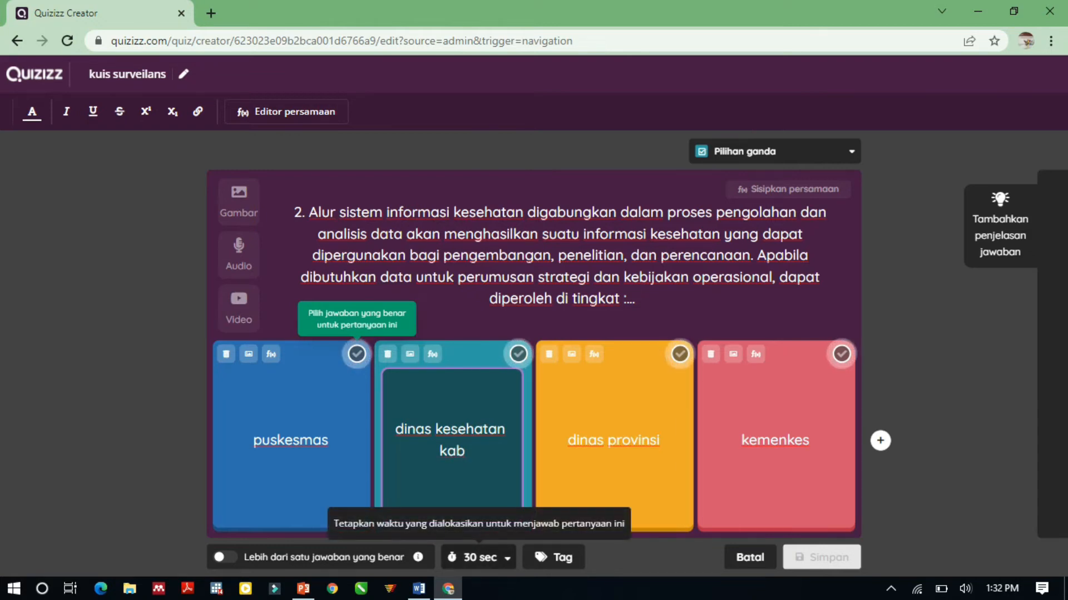
# Set the time limit to 1 minute and save the question with "dinas kesehatan kab" marked as the correct answer.
pyautogui.click(479, 558)
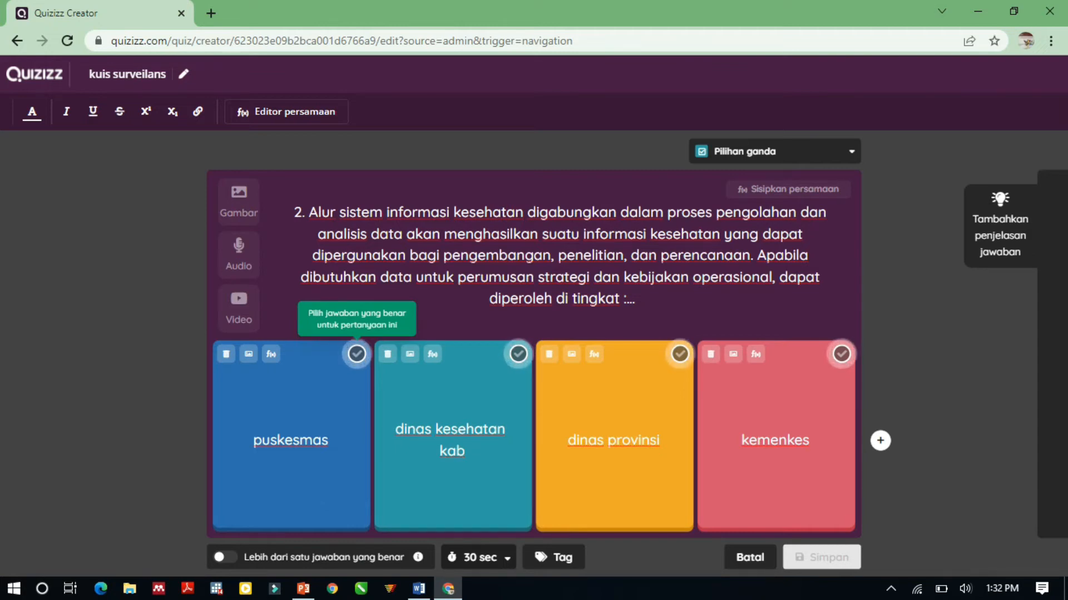
pyautogui.click(478, 558)
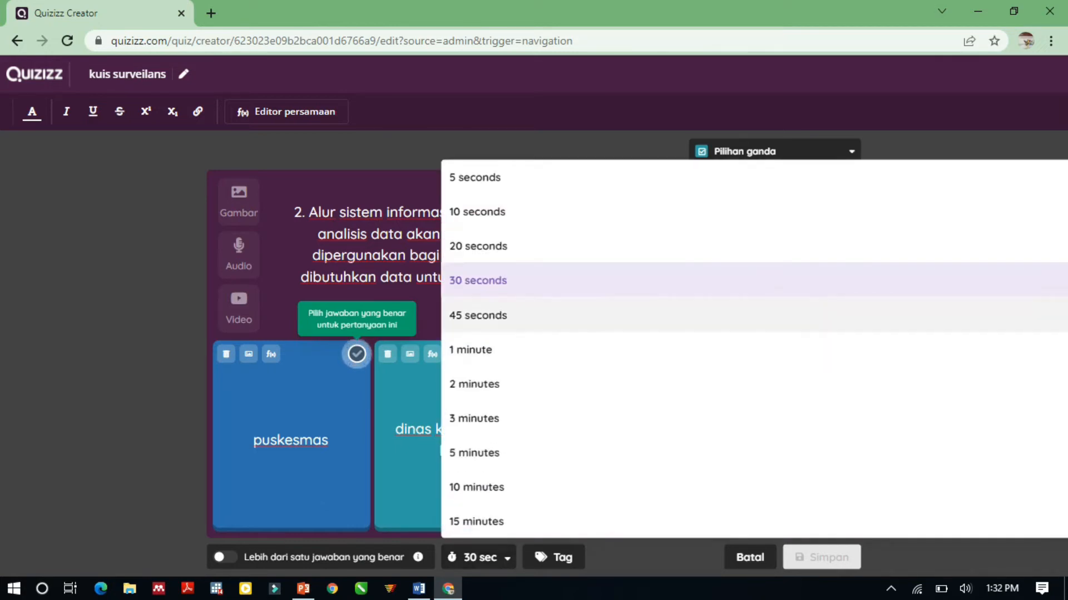
pyautogui.click(472, 350)
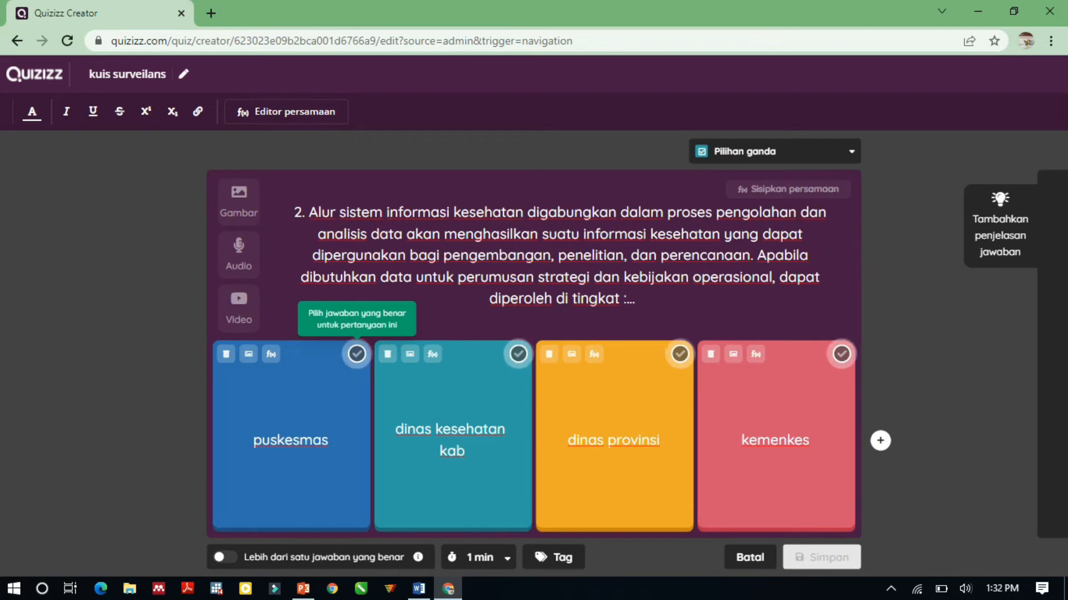
pyautogui.click(518, 354)
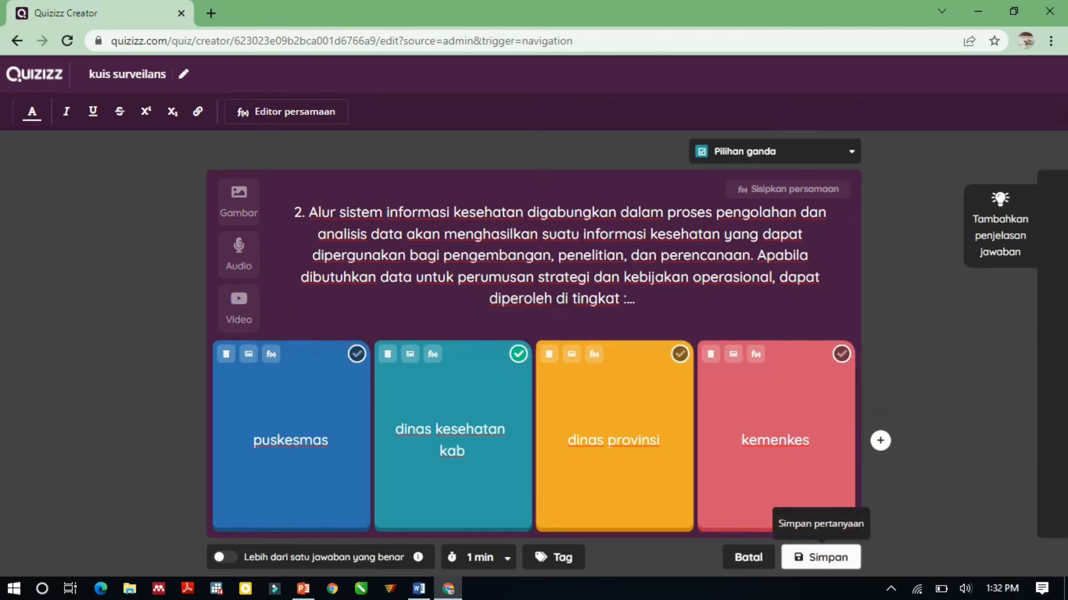
pyautogui.click(821, 558)
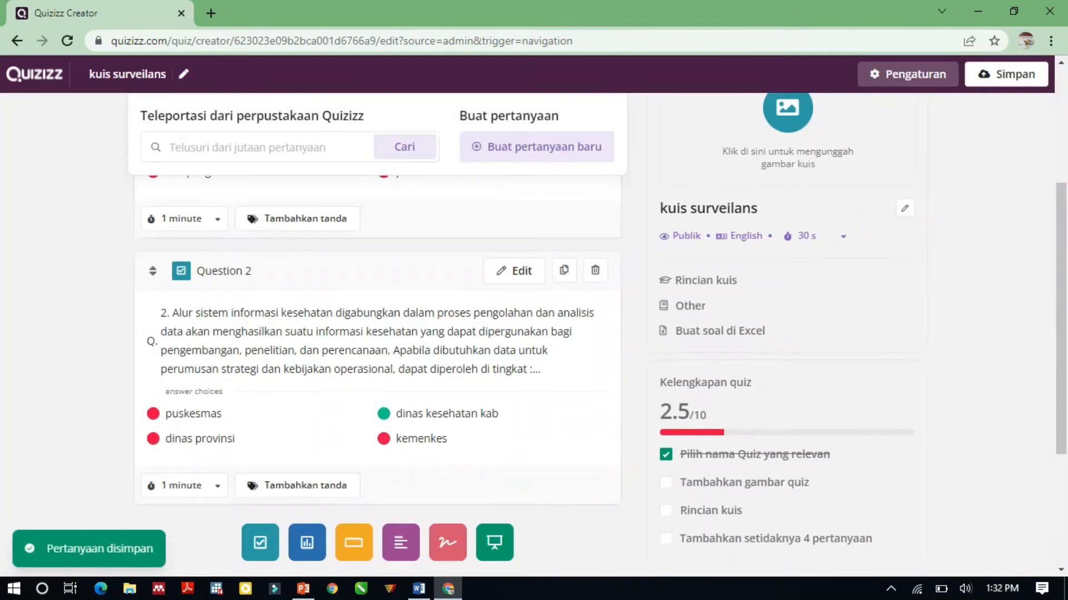
pyautogui.scroll(2, 377, 361)
pyautogui.scroll(-2, 377, 361)
pyautogui.scroll(2, 377, 361)
pyautogui.scroll(-5, 377, 362)
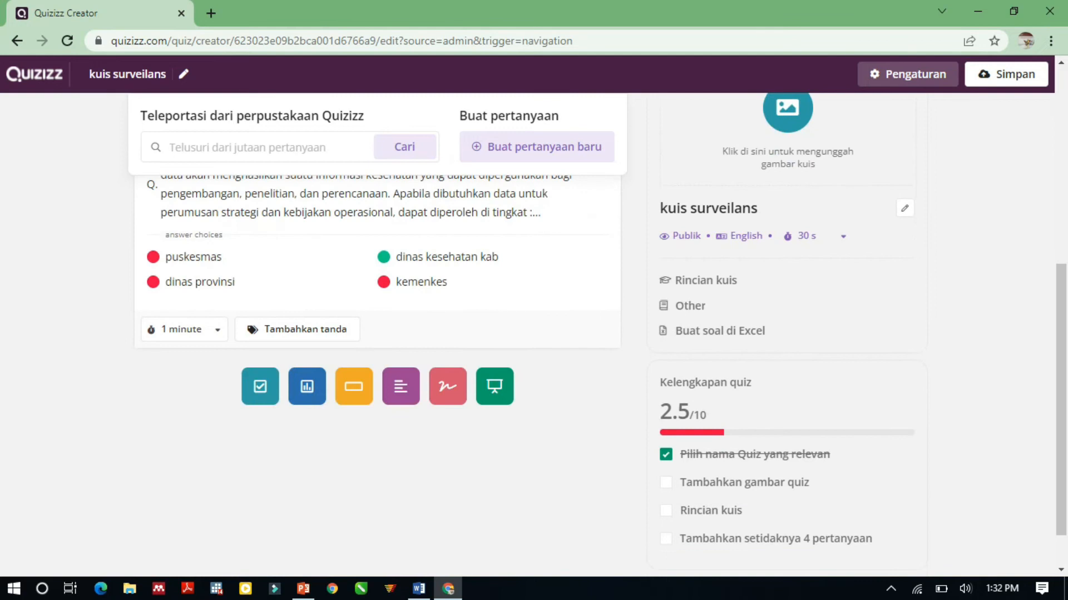
pyautogui.scroll(5, 377, 361)
pyautogui.scroll(1, 377, 361)
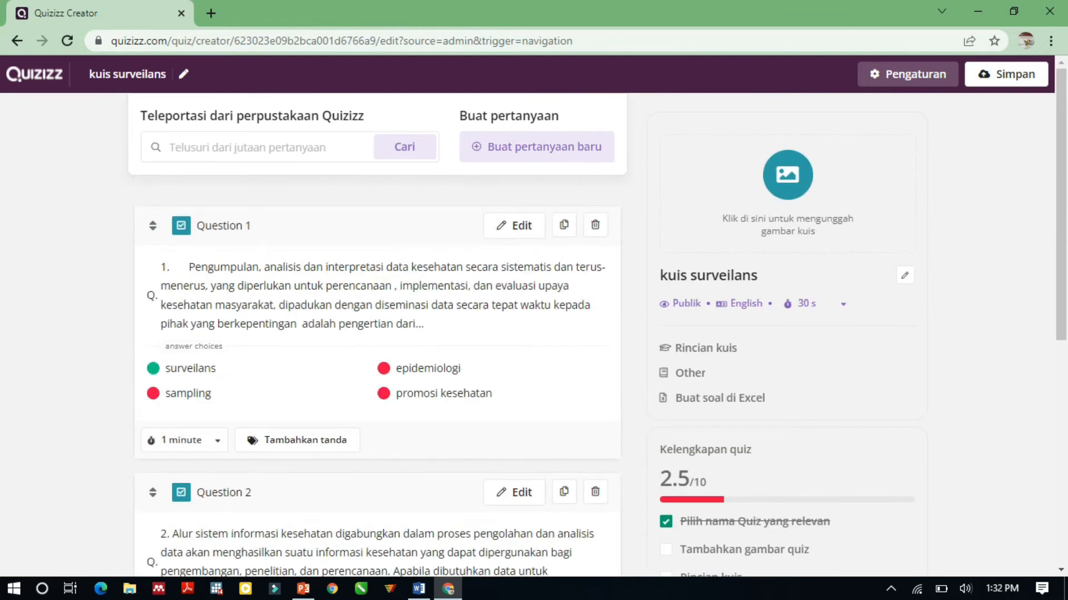
# Add a new multiple-choice question and insert the image "sistem surveilans" from the Downloads folder into it.
pyautogui.click(536, 146)
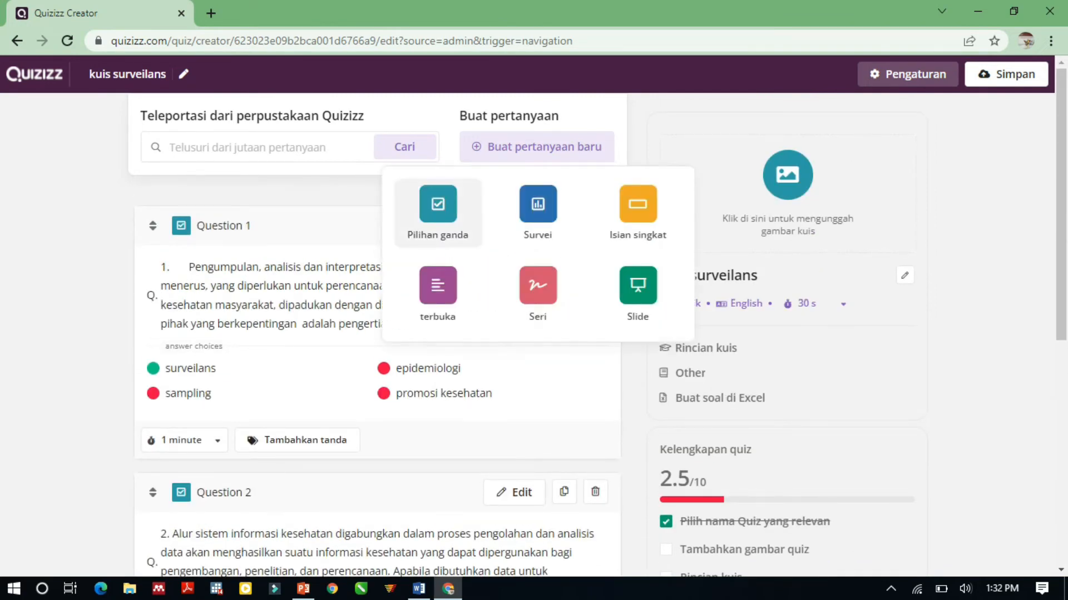
pyautogui.click(433, 139)
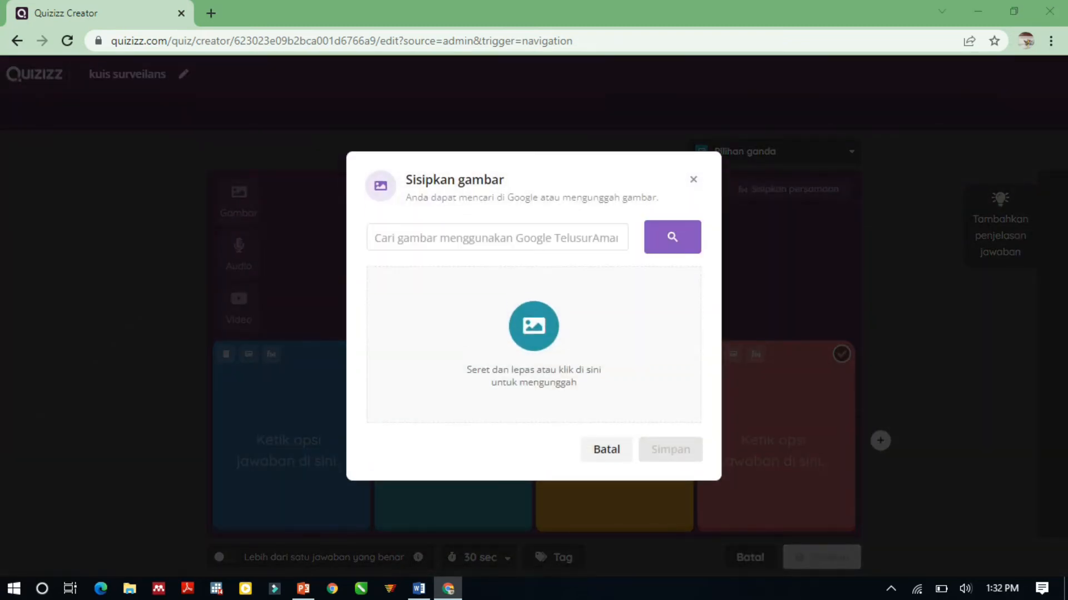
pyautogui.click(534, 345)
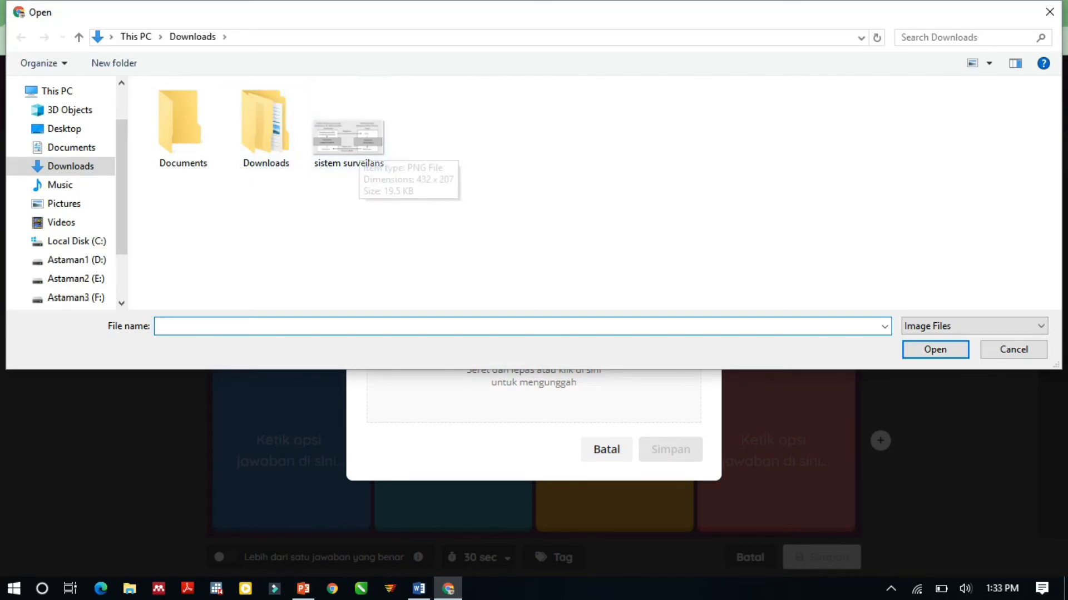
pyautogui.click(357, 146)
pyautogui.click(935, 350)
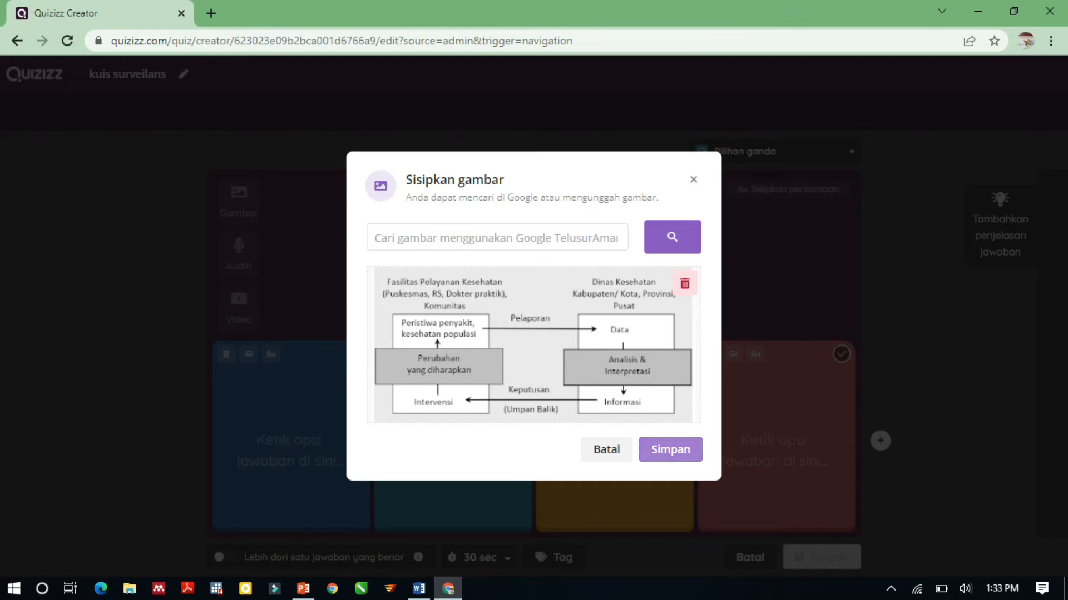
pyautogui.click(670, 449)
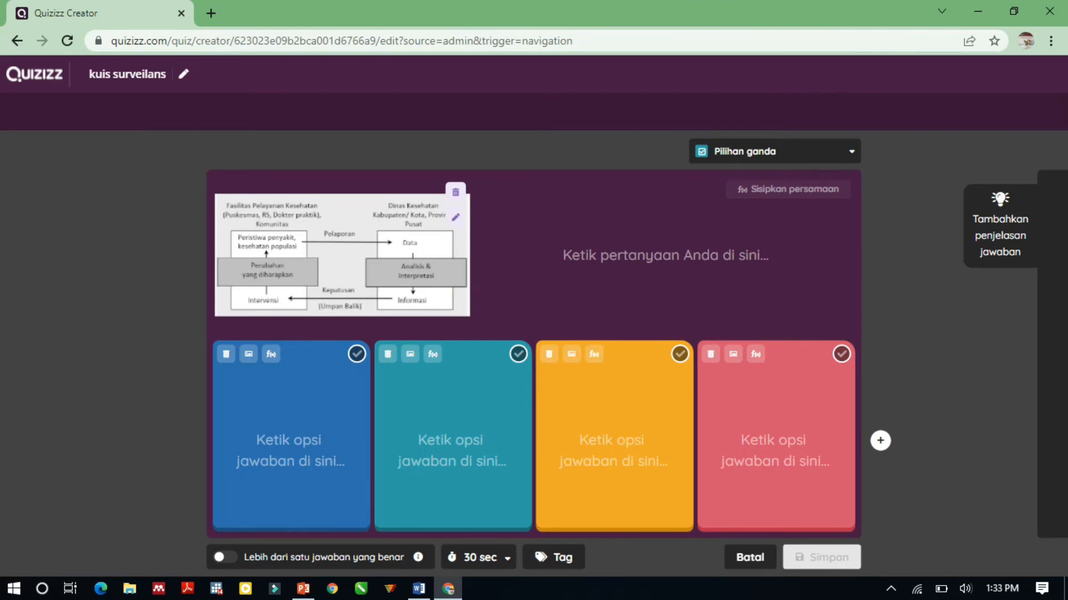
# Enter "gamar di samping adalah alur..." as the question text beside the inserted image.
pyautogui.click(665, 256)
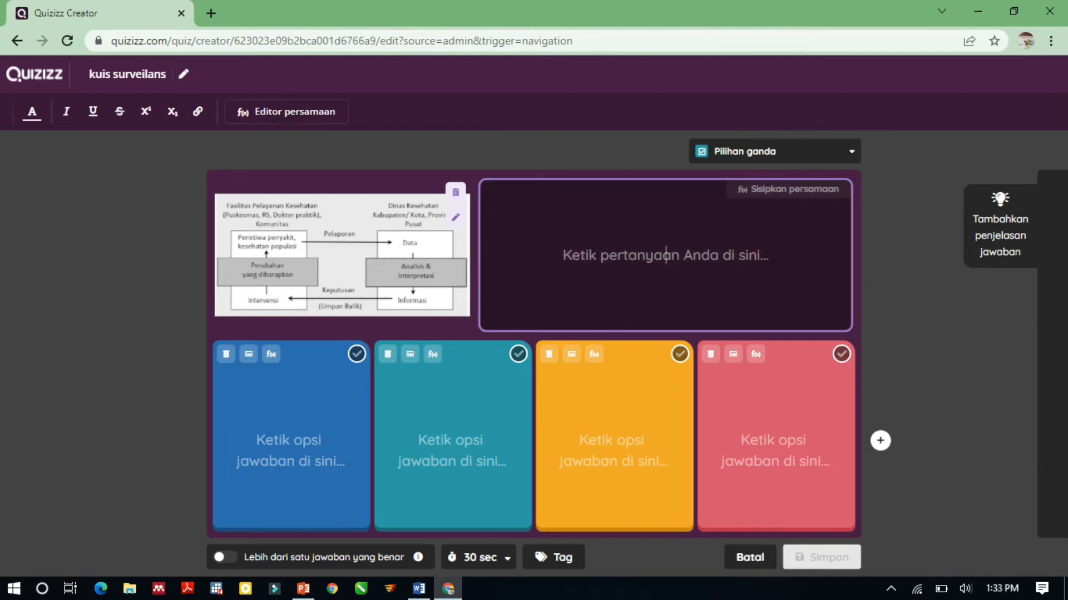
pyautogui.write('g')
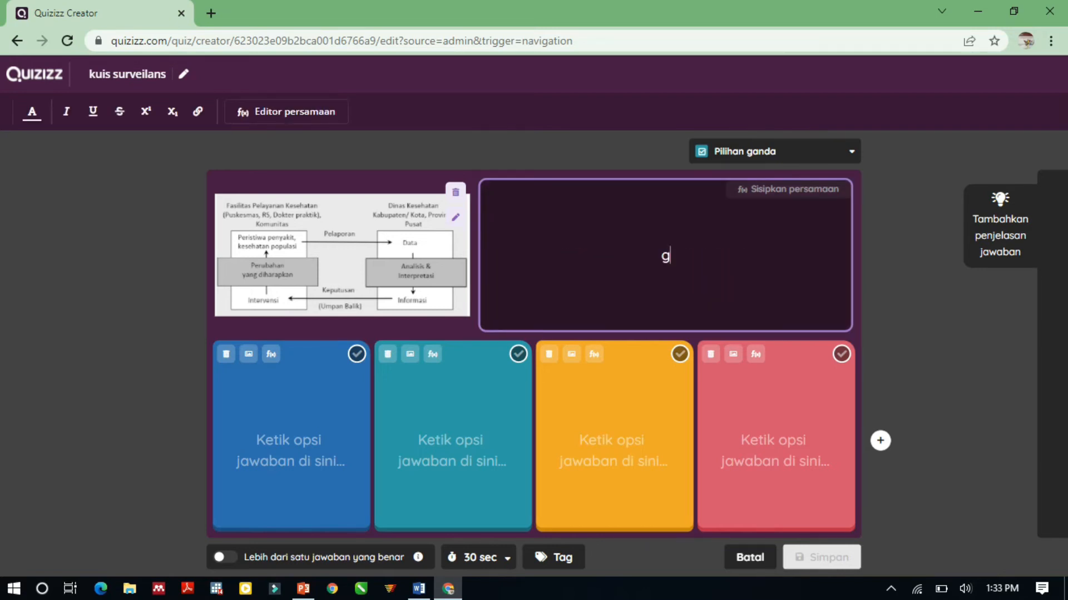
pyautogui.write('amar di sampi')
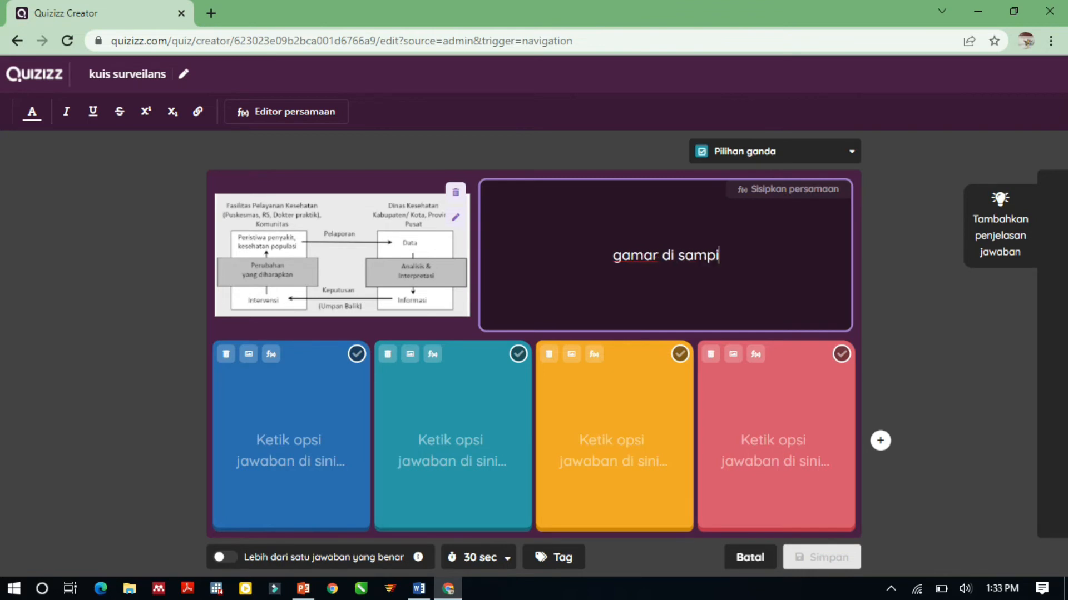
pyautogui.write('ng adala')
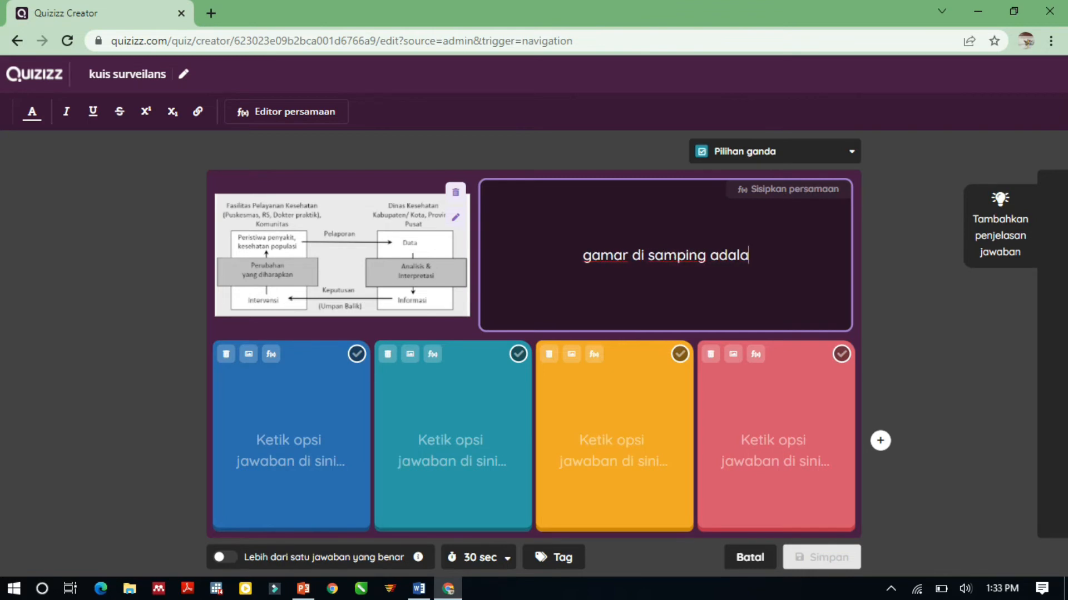
pyautogui.write('h alu')
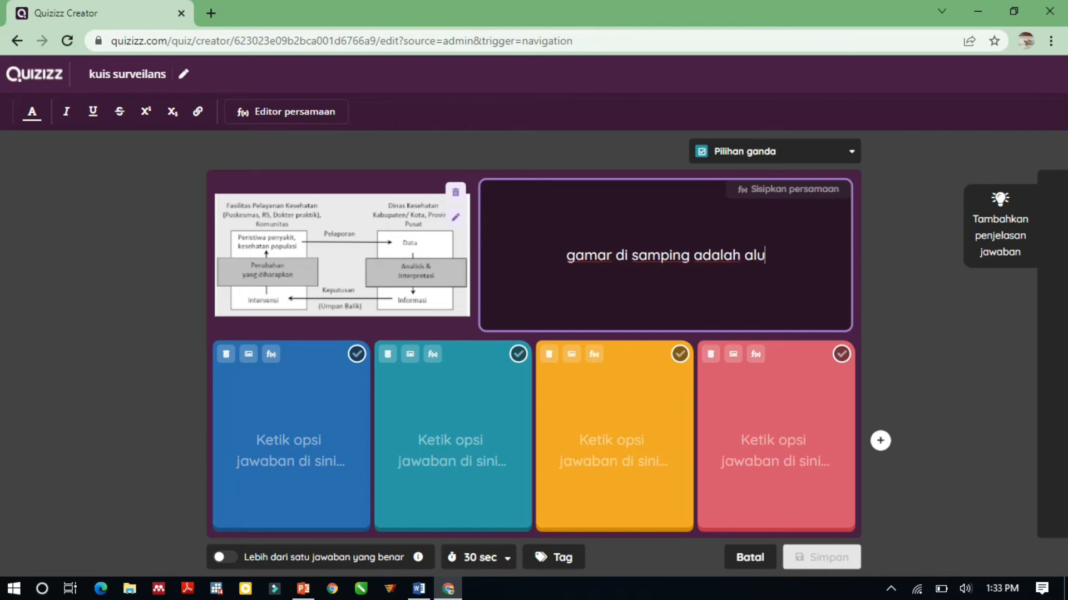
pyautogui.write('r....')
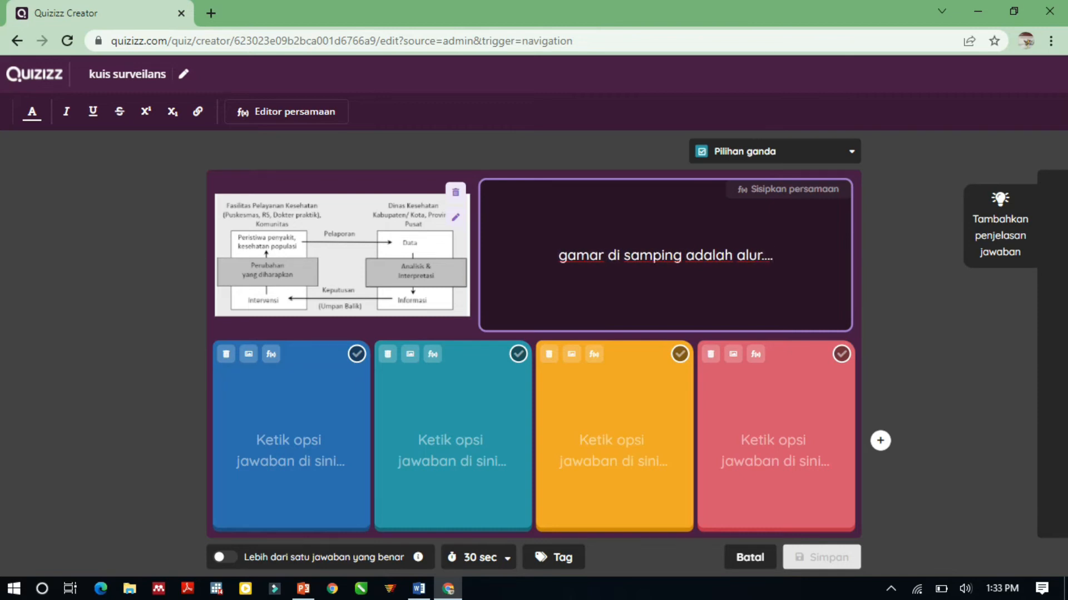
# End the question text with "...." and enter "alur surveilas" as the first answer option.
pyautogui.click(290, 440)
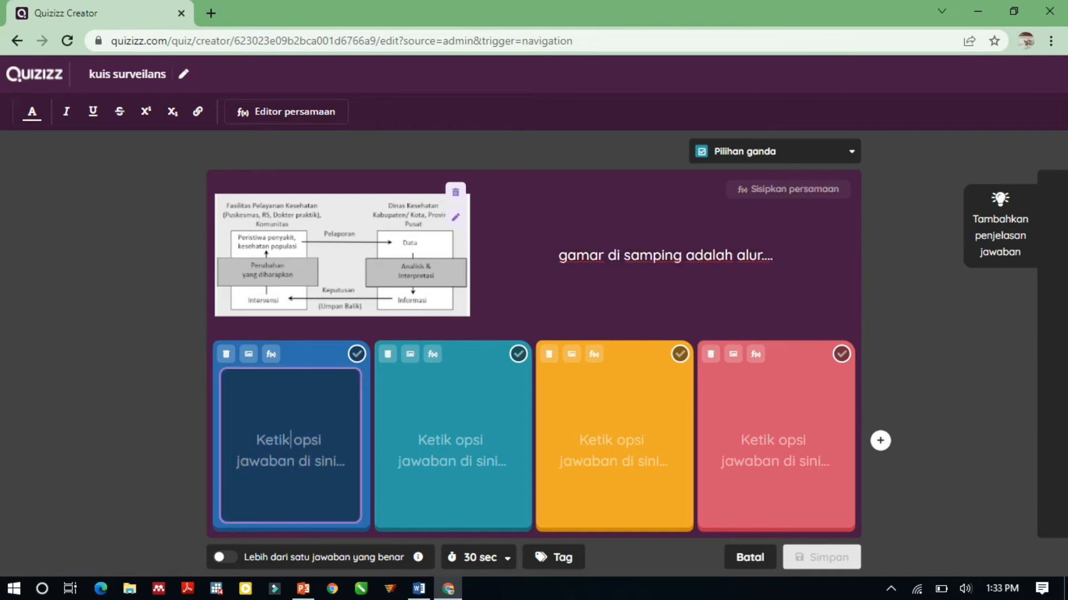
pyautogui.write('alur surveilas')
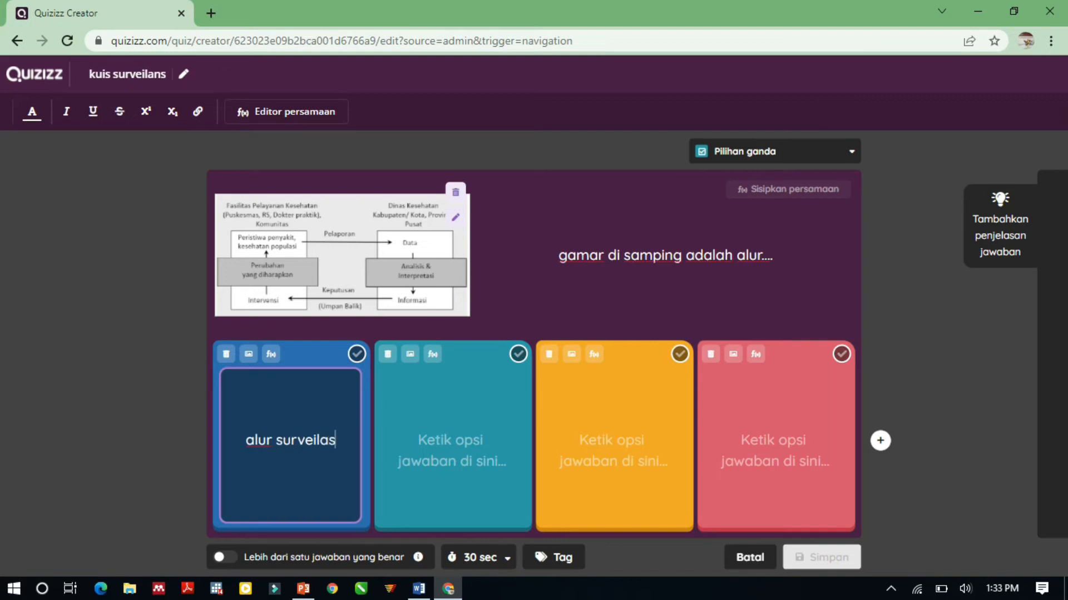
# Enter "alur monitoring" as the second answer option.
pyautogui.click(452, 440)
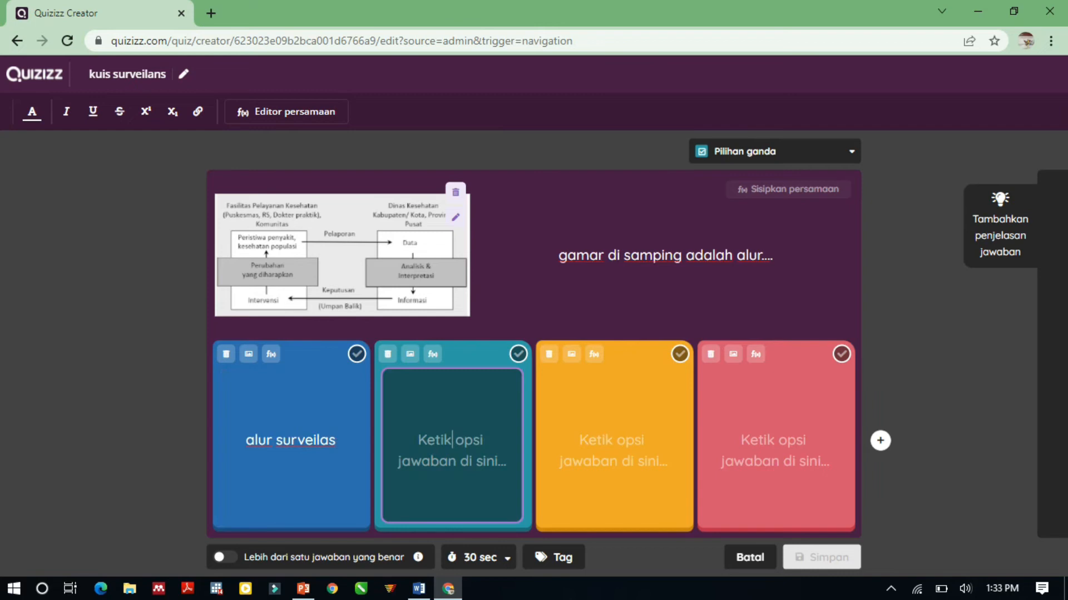
pyautogui.write('alu')
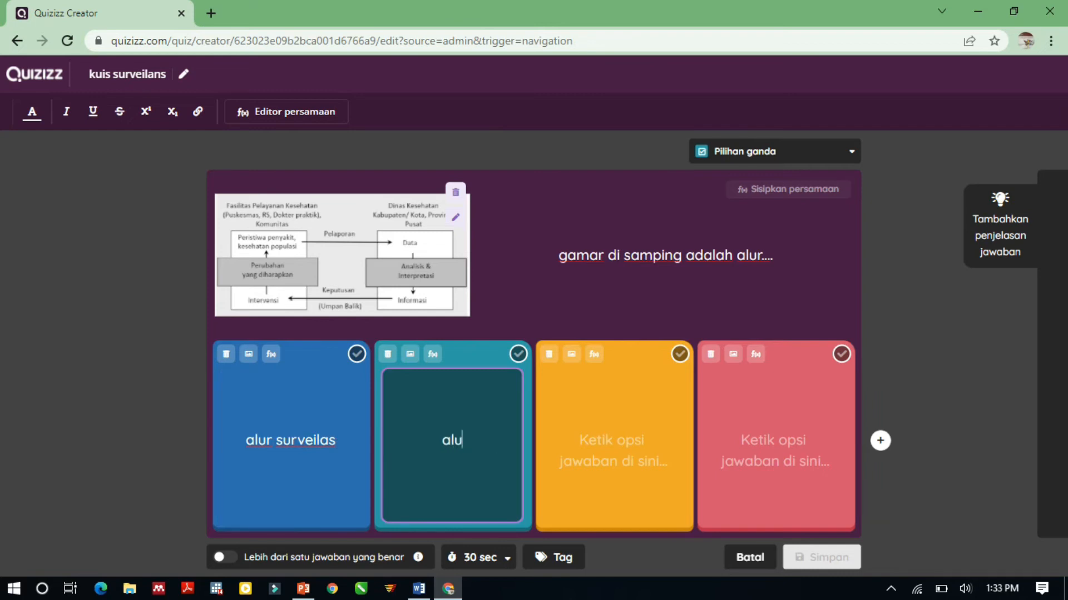
pyautogui.write('r monitoribg')
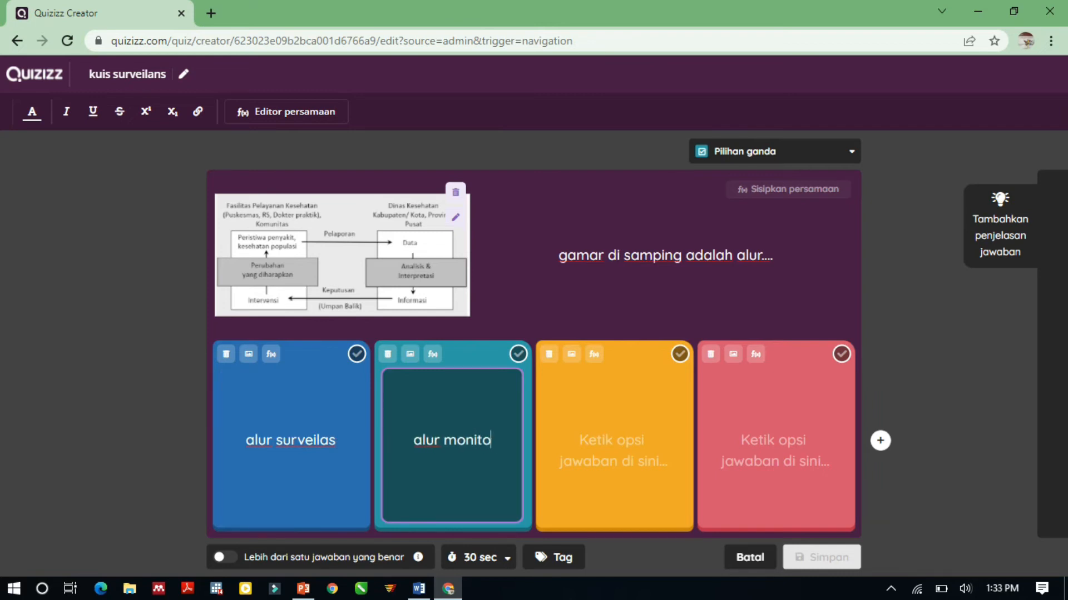
pyautogui.press('BackSpace')
pyautogui.press('BackSpace')
pyautogui.write('ng')
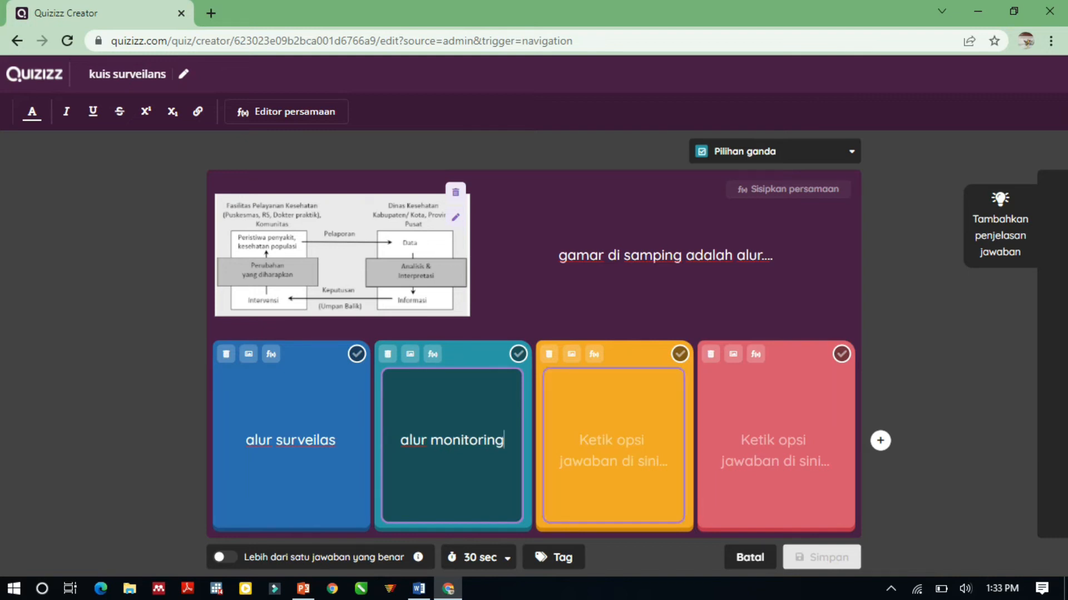
# Enter "alur evaluasi" as the third answer option and "alur pelaporan" as the fourth.
pyautogui.click(614, 445)
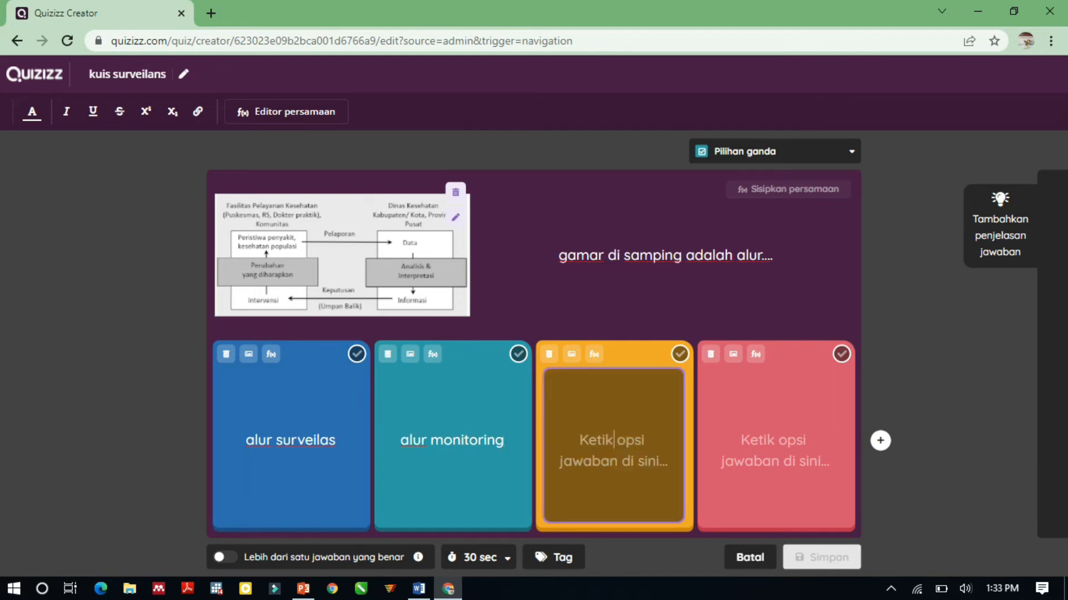
pyautogui.write('alur ')
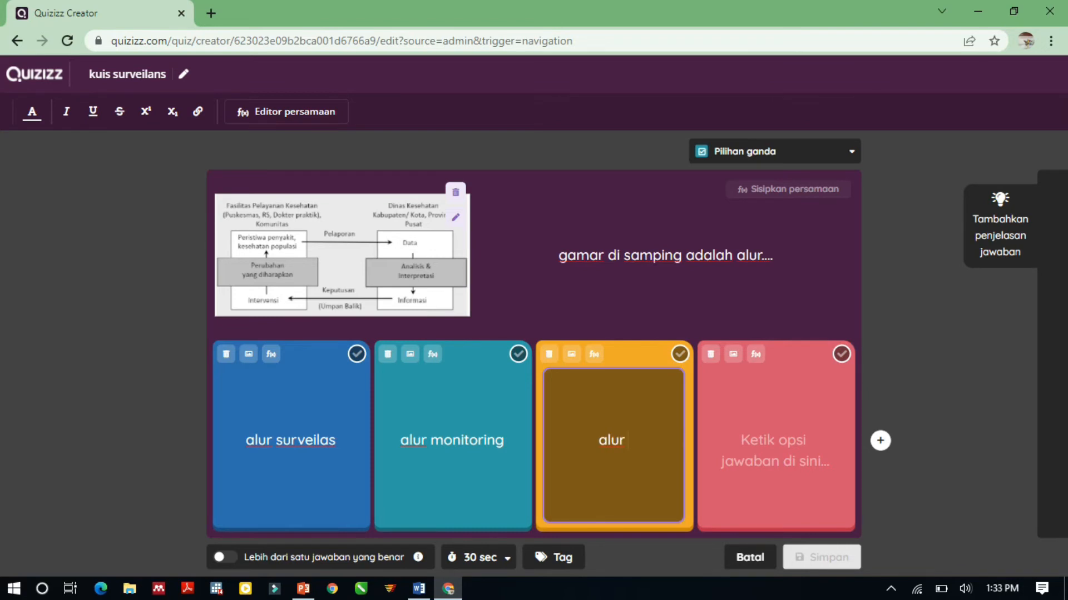
pyautogui.write('evaluasi')
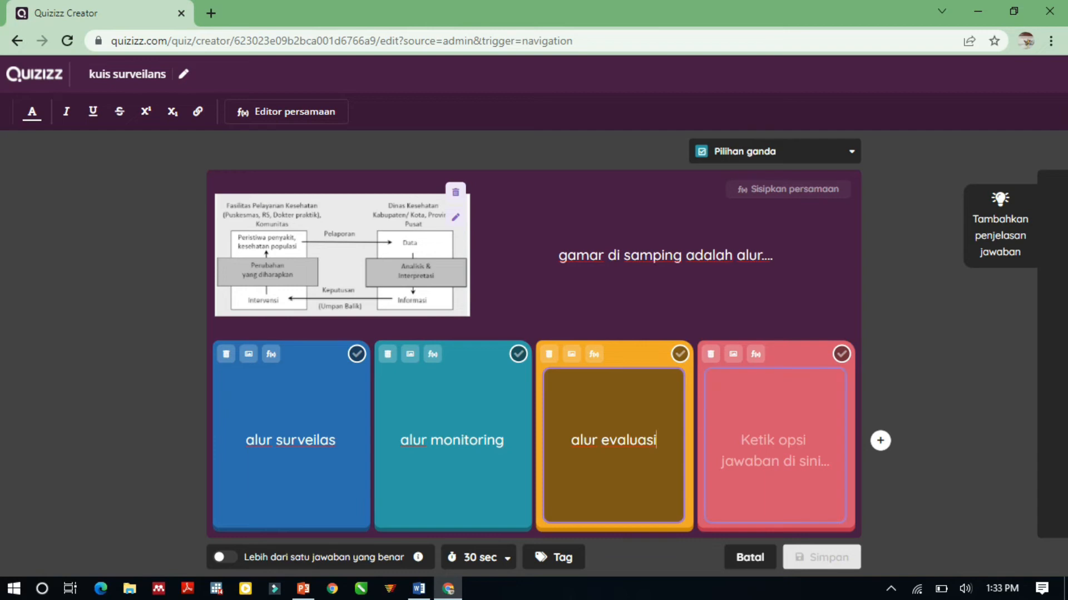
pyautogui.click(775, 445)
pyautogui.write('al')
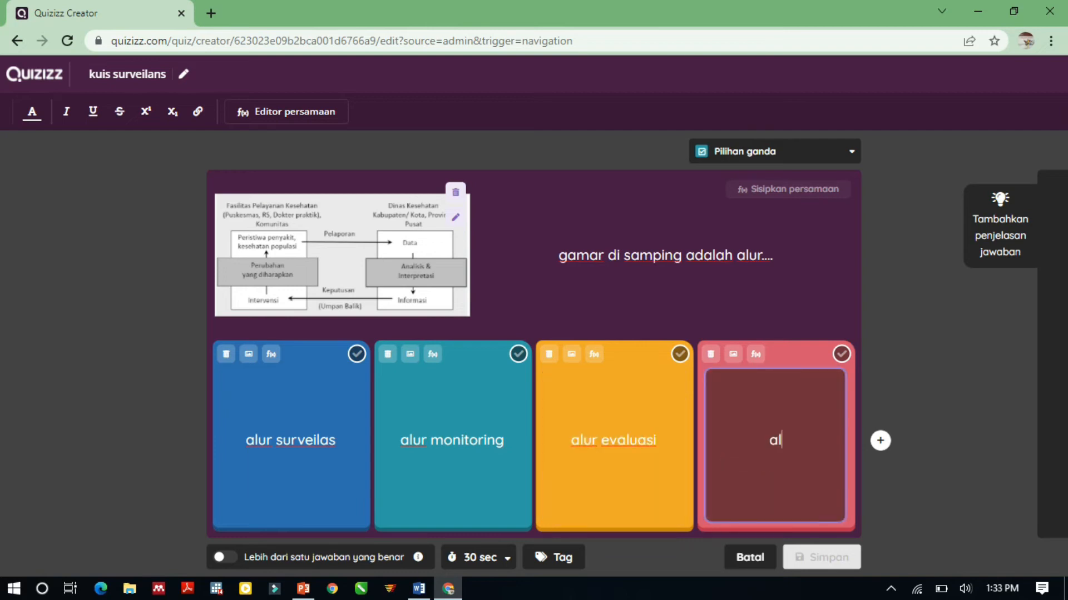
pyautogui.write('ur pelapors')
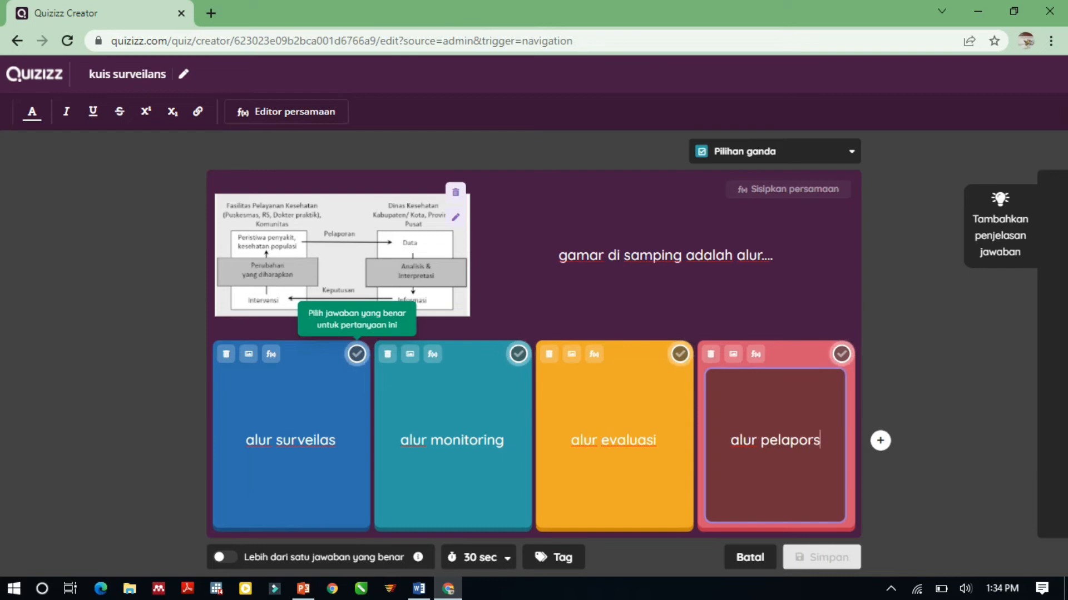
pyautogui.press('BackSpace')
pyautogui.write('an')
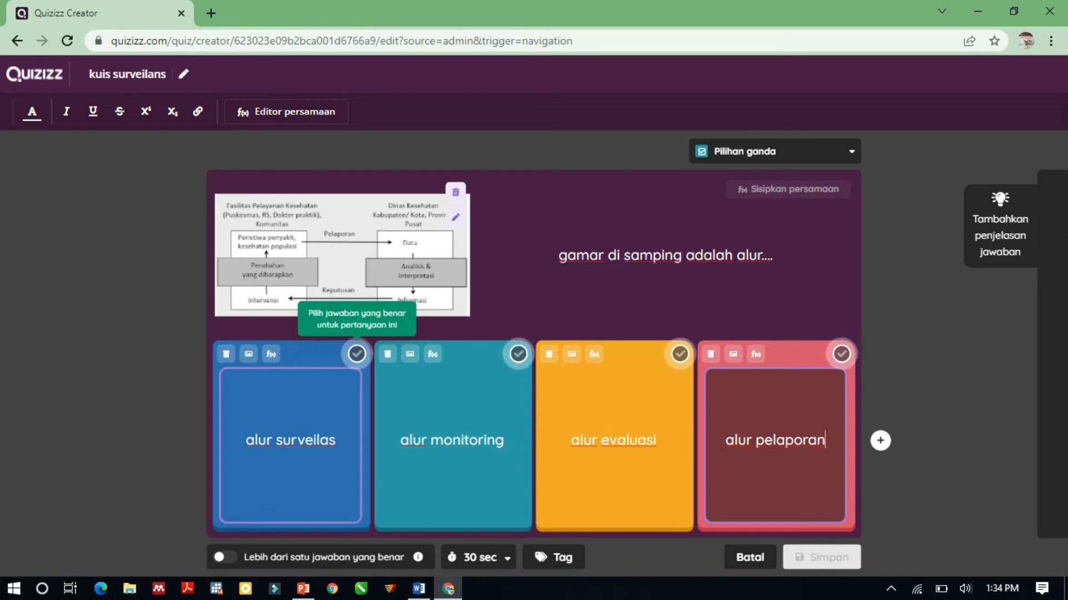
# Mark "alur surveilas" as the correct answer and set the question's time limit to 1 minute.
pyautogui.click(357, 355)
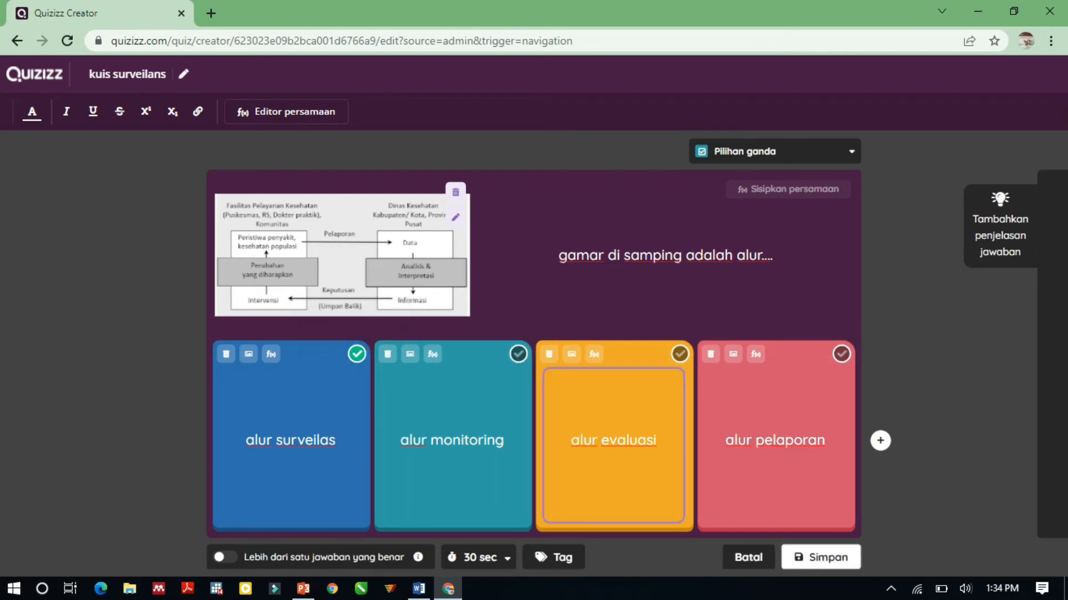
pyautogui.click(480, 557)
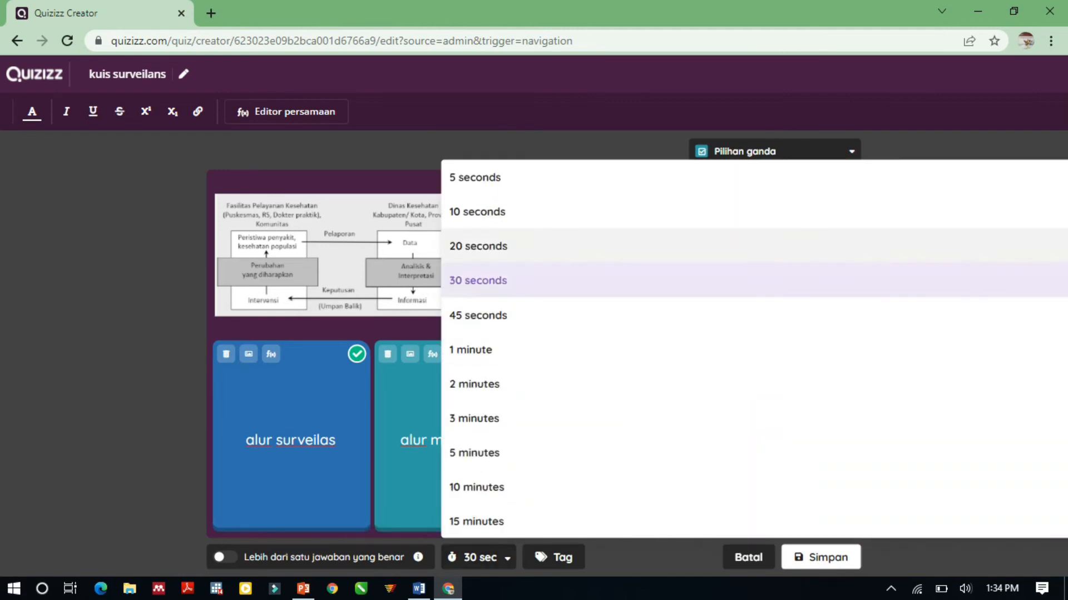
pyautogui.click(475, 350)
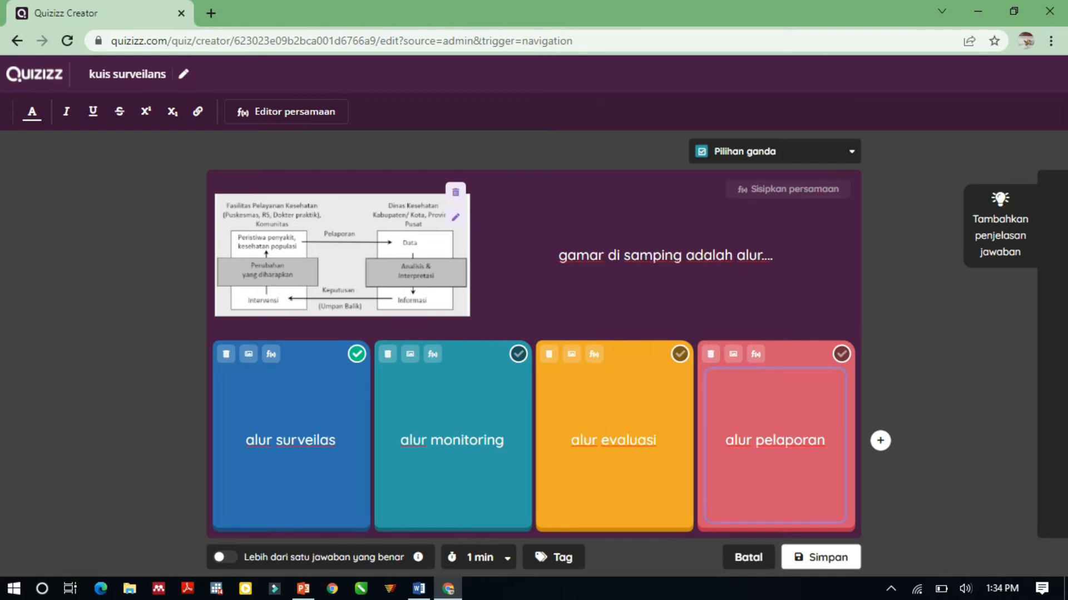
# Correct the misspelled first word of the question text to "gambar" and save the question.
pyautogui.click(590, 256)
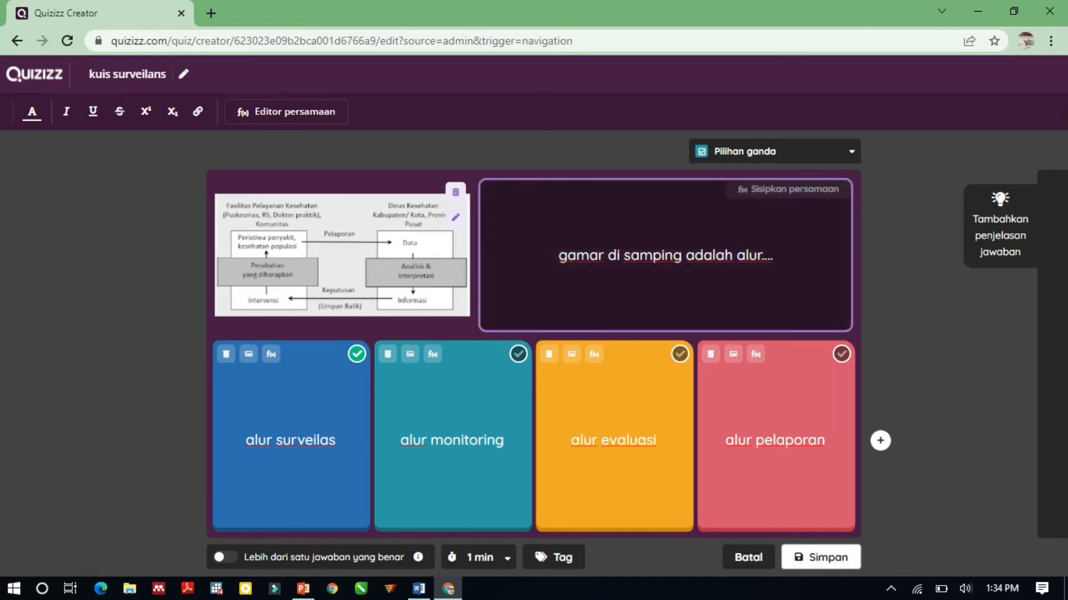
pyautogui.write('b')
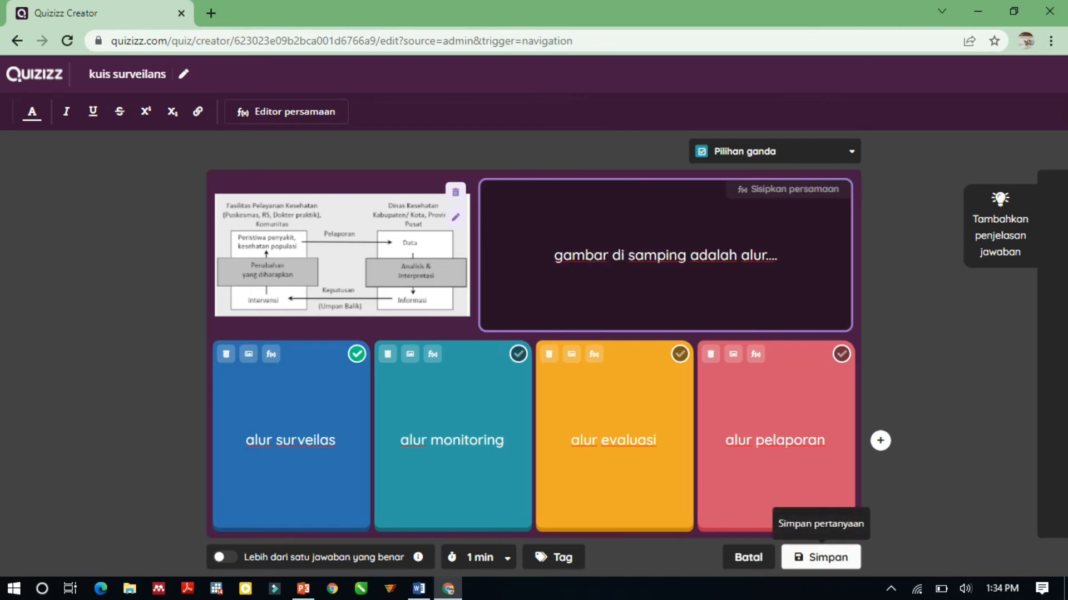
pyautogui.click(821, 557)
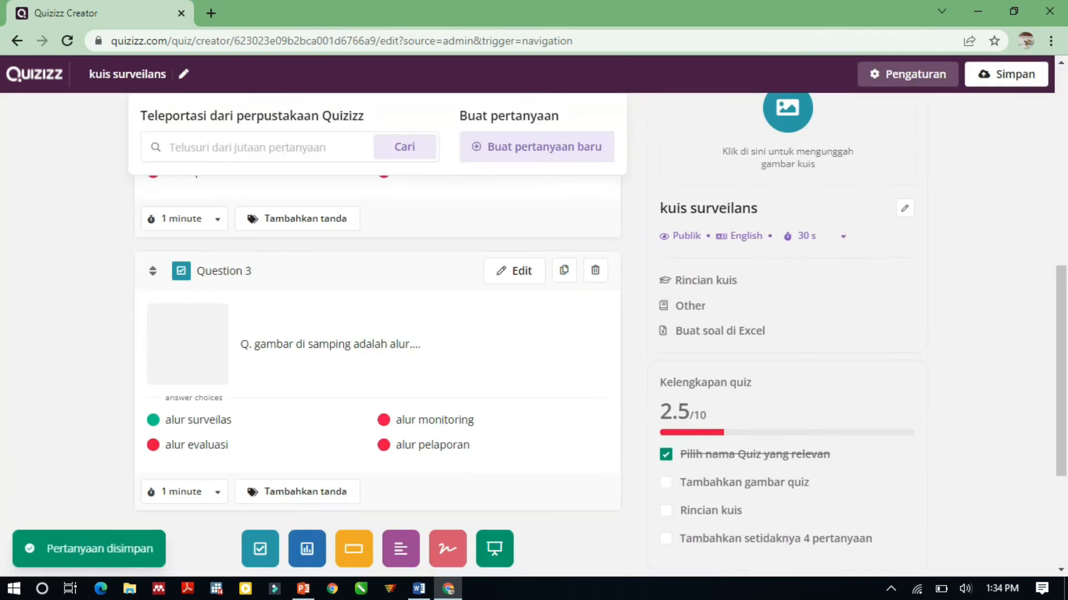
# Look over the saved questions and set the quiz language to Indonesian in the quiz settings.
pyautogui.scroll(6, 377, 345)
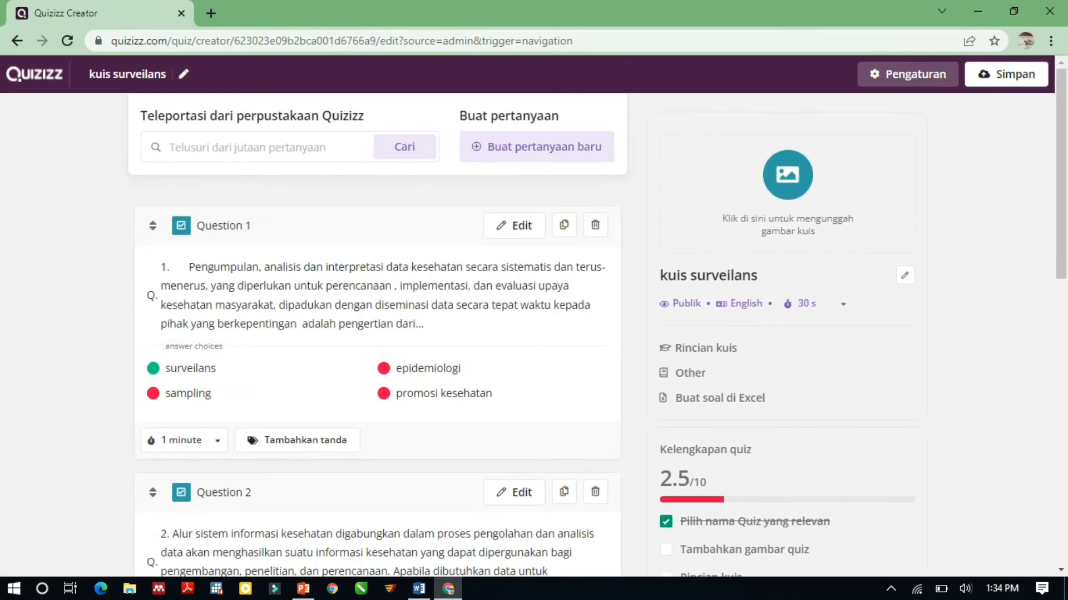
pyautogui.scroll(-10, 377, 333)
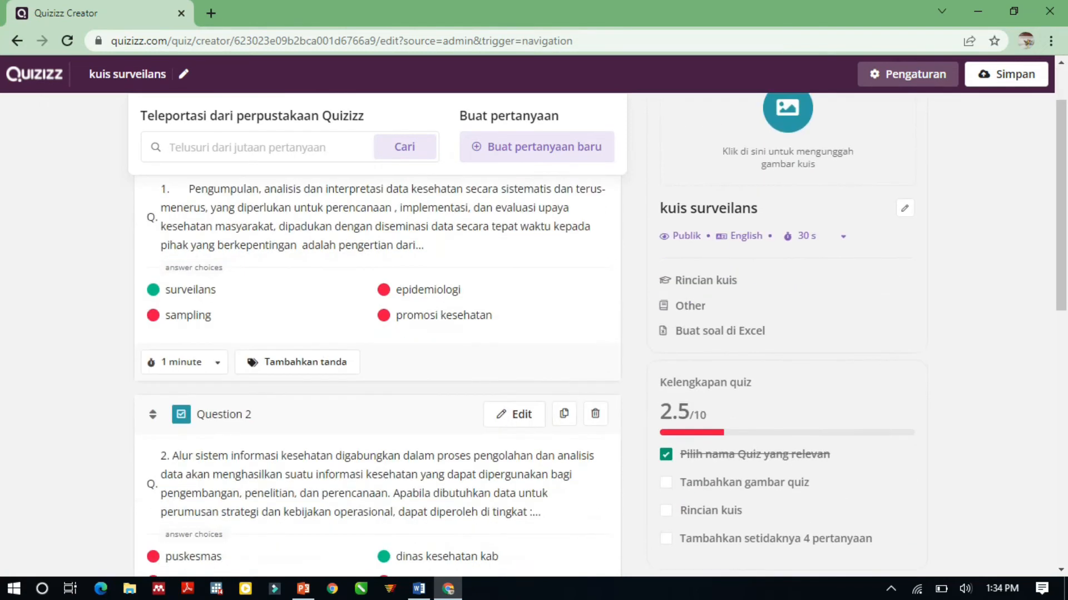
pyautogui.scroll(10, 377, 334)
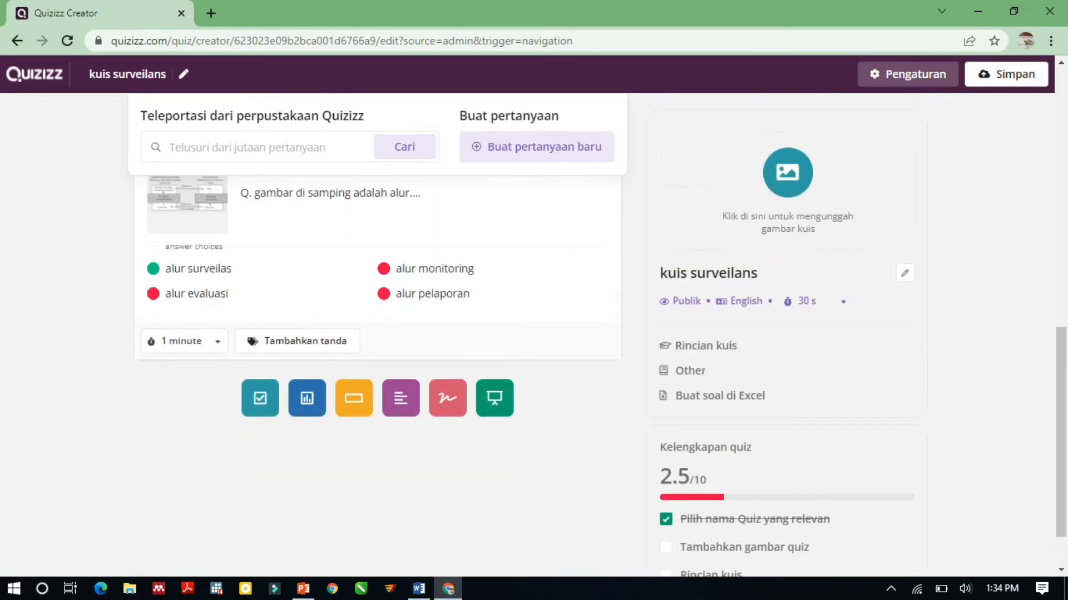
pyautogui.scroll(1, 377, 334)
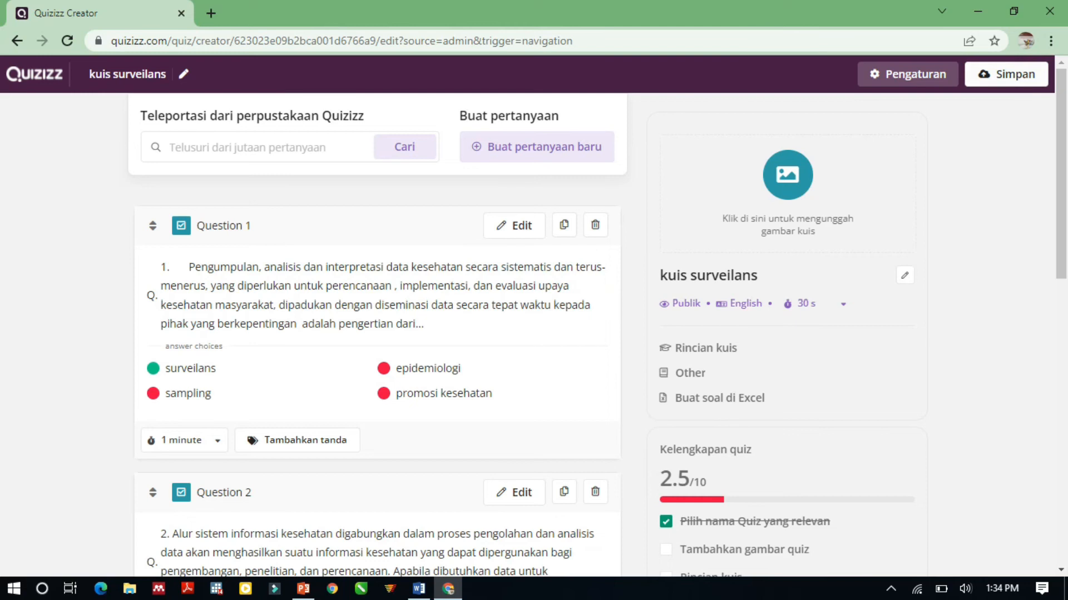
pyautogui.click(908, 74)
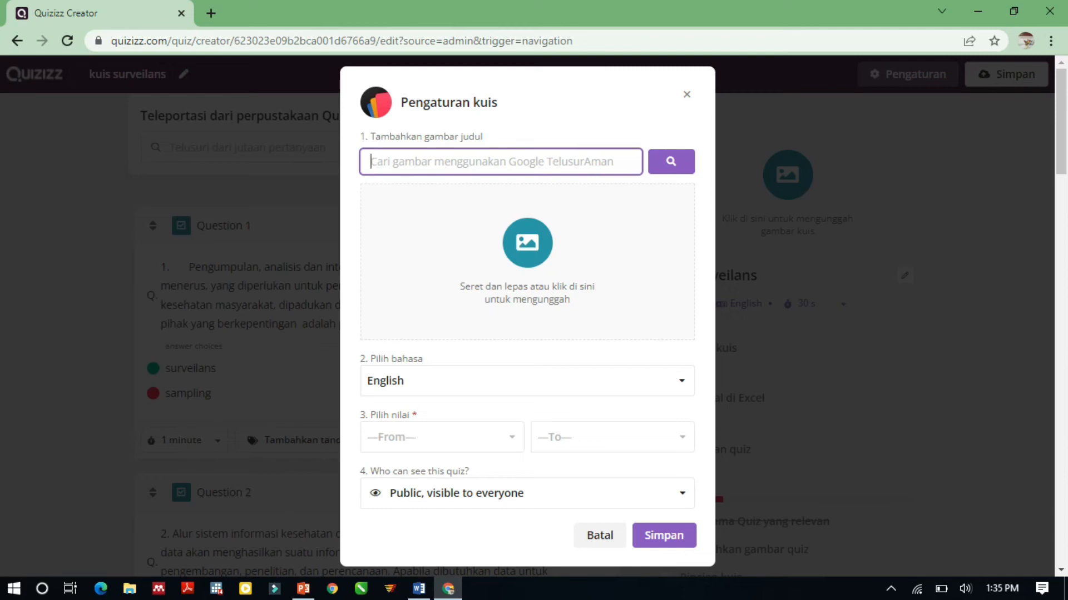
pyautogui.click(527, 381)
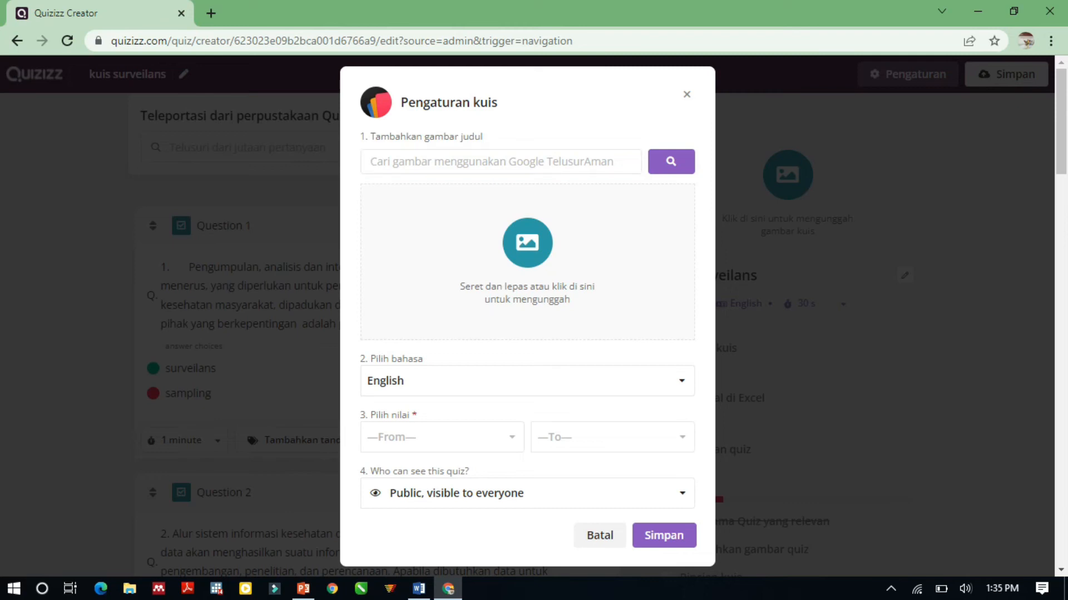
pyautogui.scroll(-1, 527, 384)
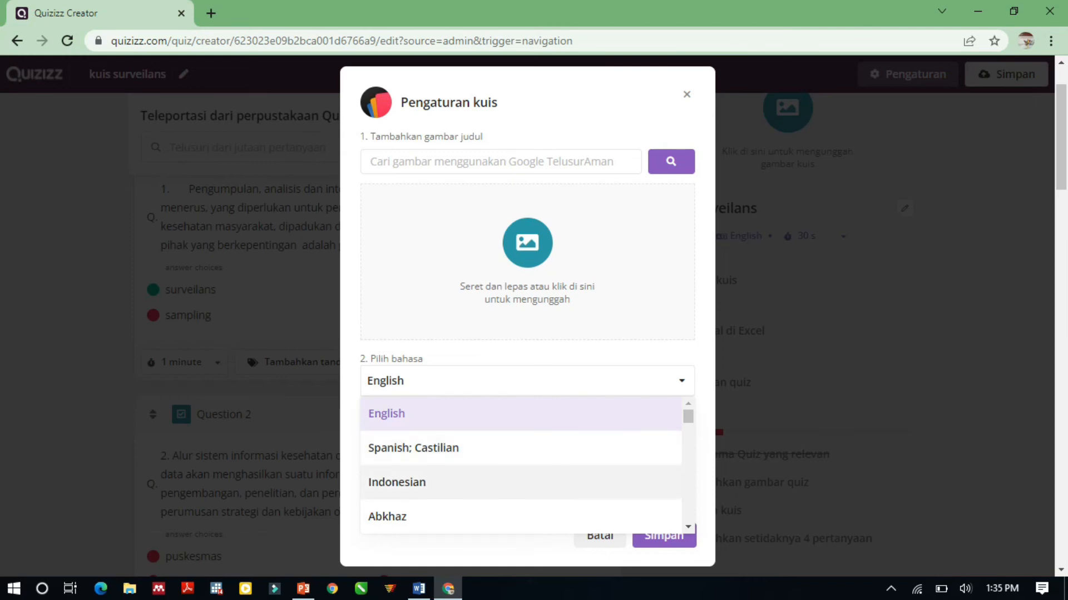
pyautogui.click(396, 482)
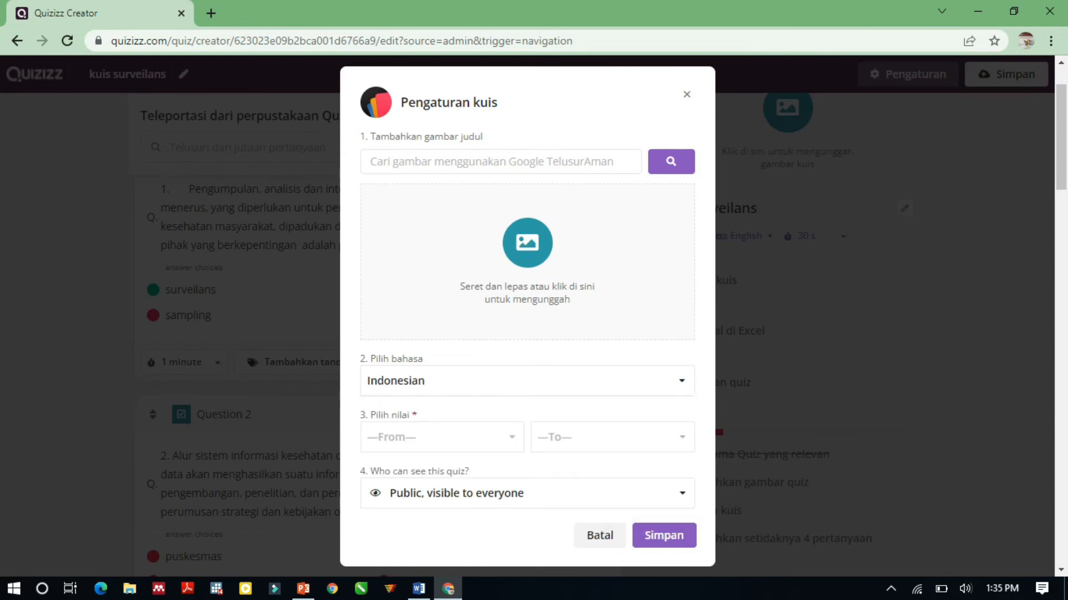
# Set the quiz's grade range to University.
pyautogui.click(442, 437)
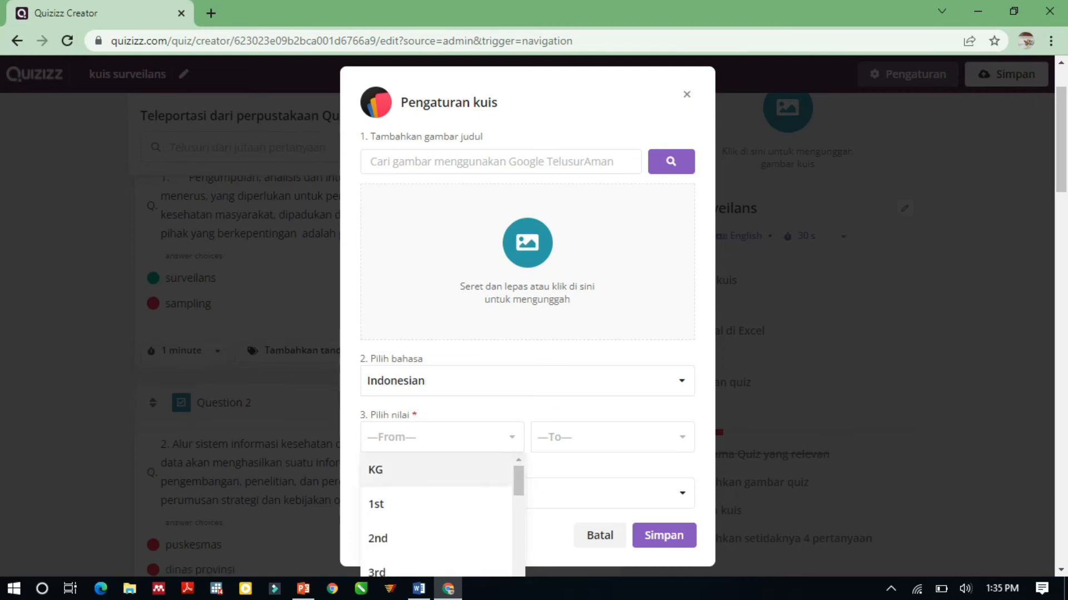
pyautogui.scroll(-3, 436, 505)
pyautogui.scroll(-5, 436, 505)
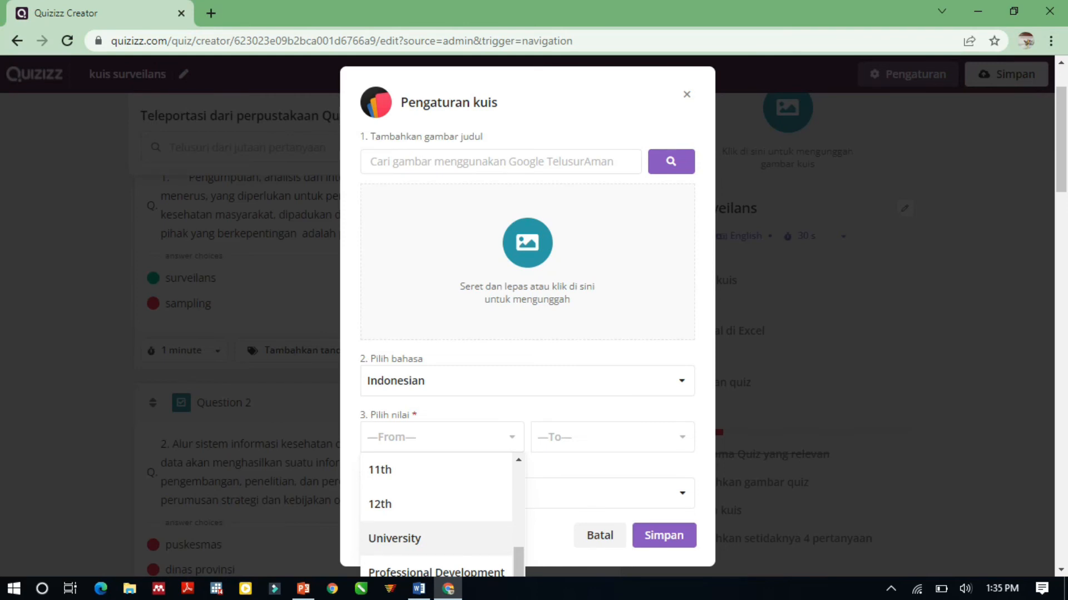
pyautogui.click(395, 538)
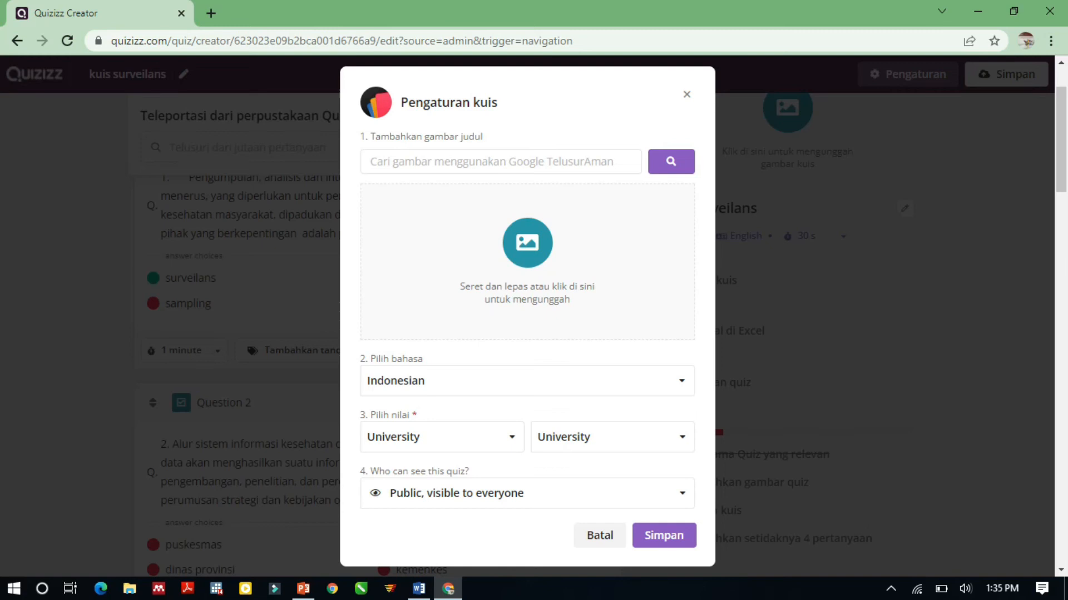
pyautogui.scroll(-2, 239, 367)
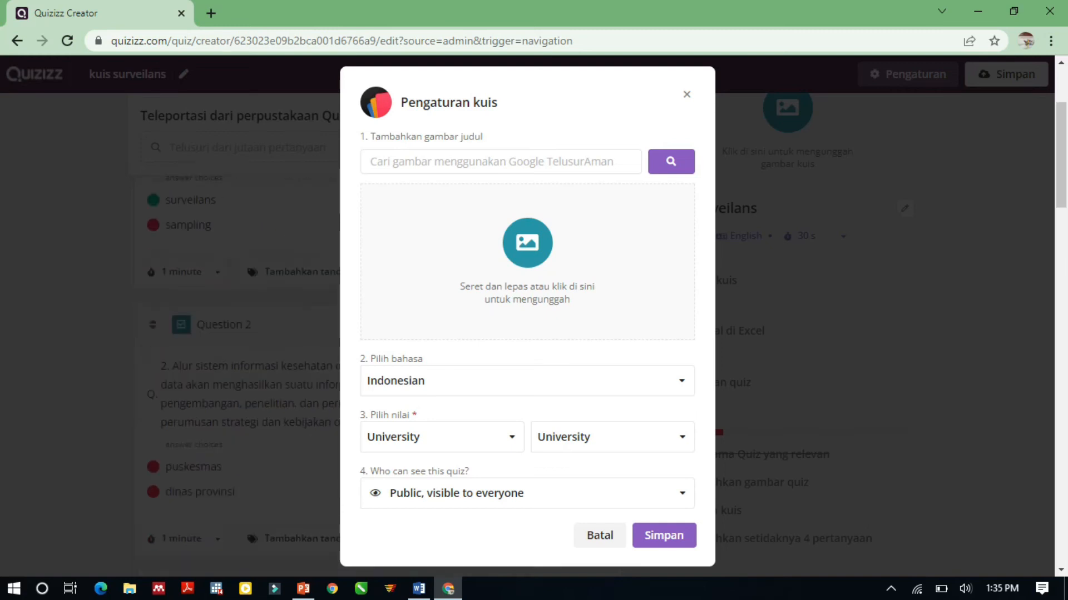
# Keep the quiz visibility as "Public, visible to everyone" and save the quiz settings.
pyautogui.click(527, 493)
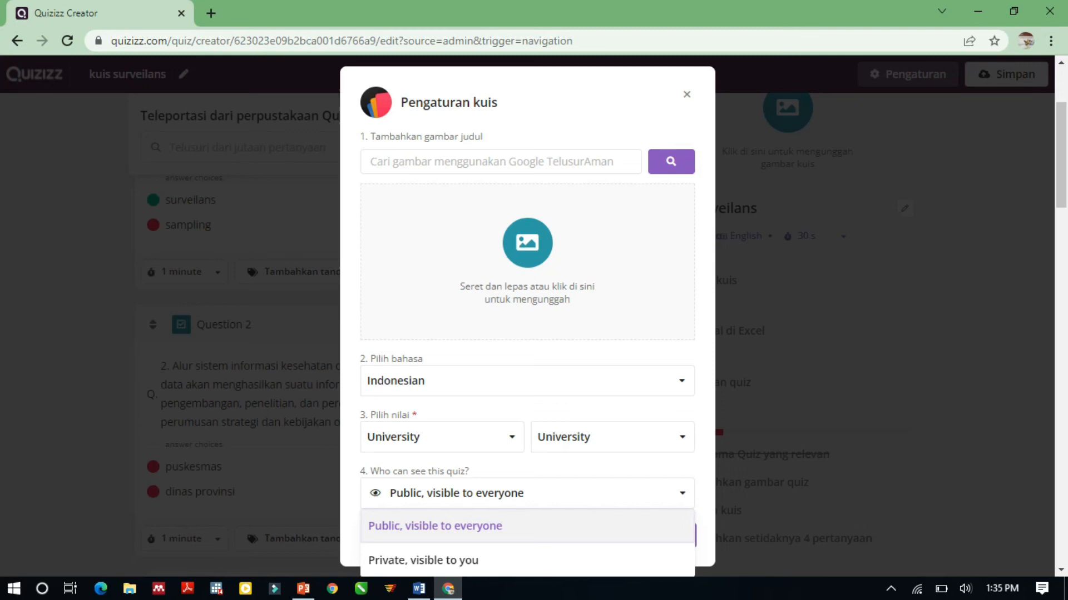
pyautogui.click(479, 525)
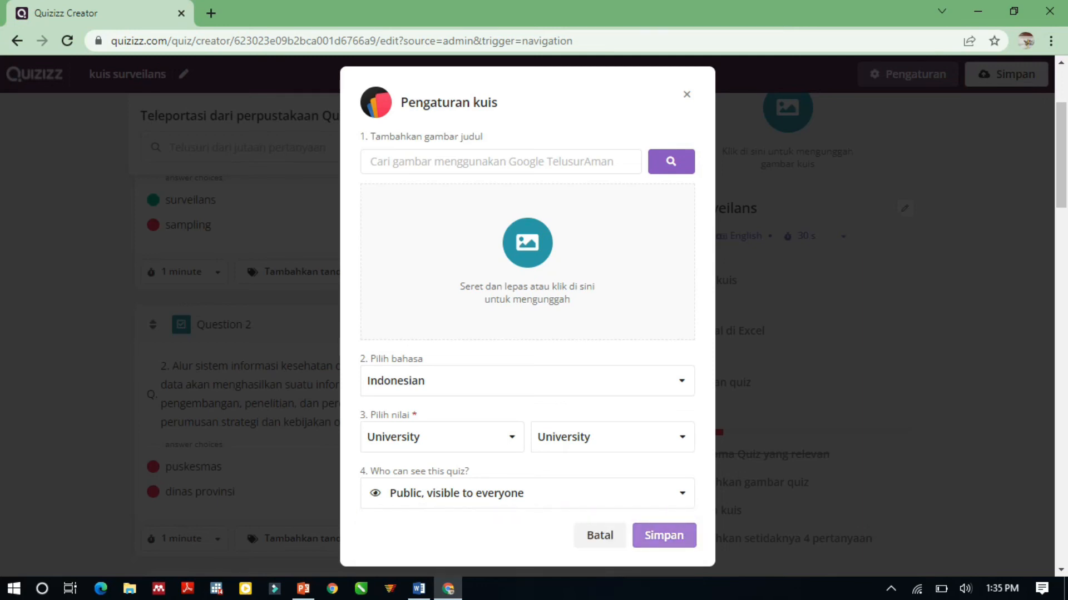
pyautogui.click(664, 536)
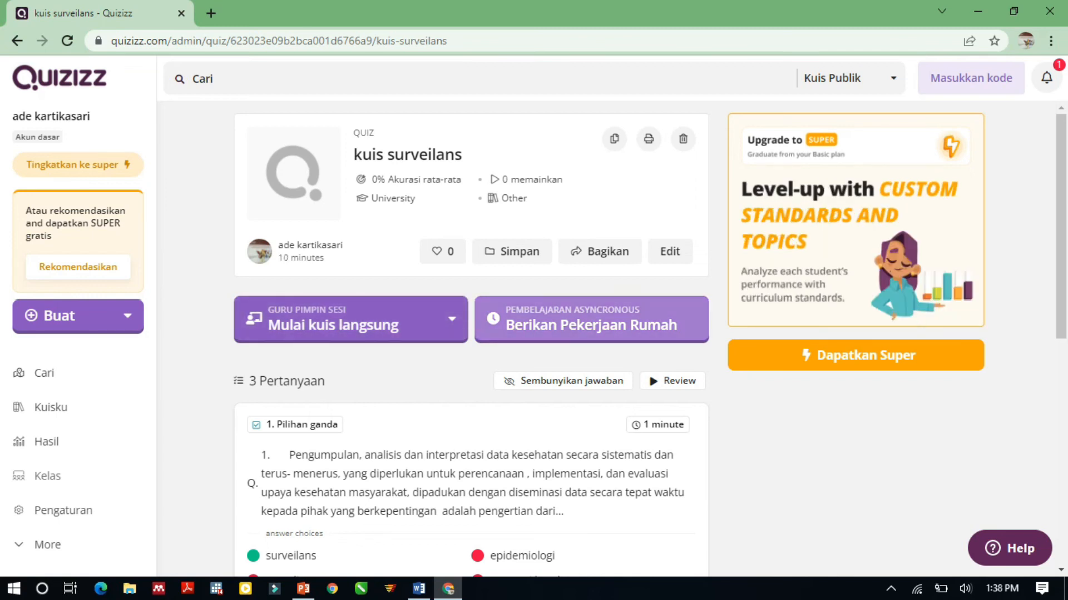
# Start assigning the quiz as homework and set the hour of its custom deadline to 12.
pyautogui.click(591, 325)
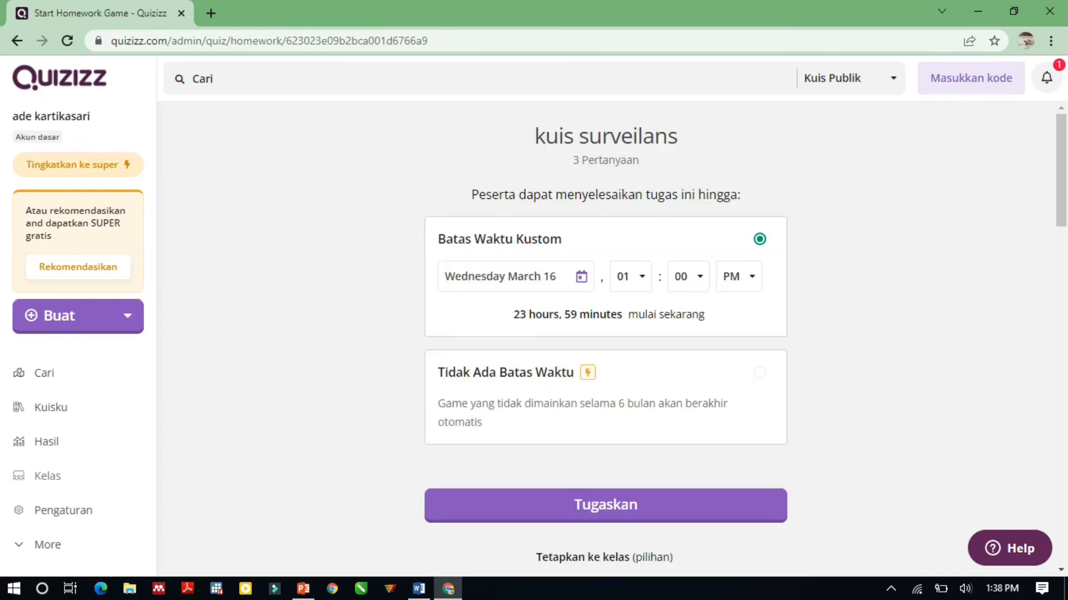
pyautogui.scroll(-1, 605, 334)
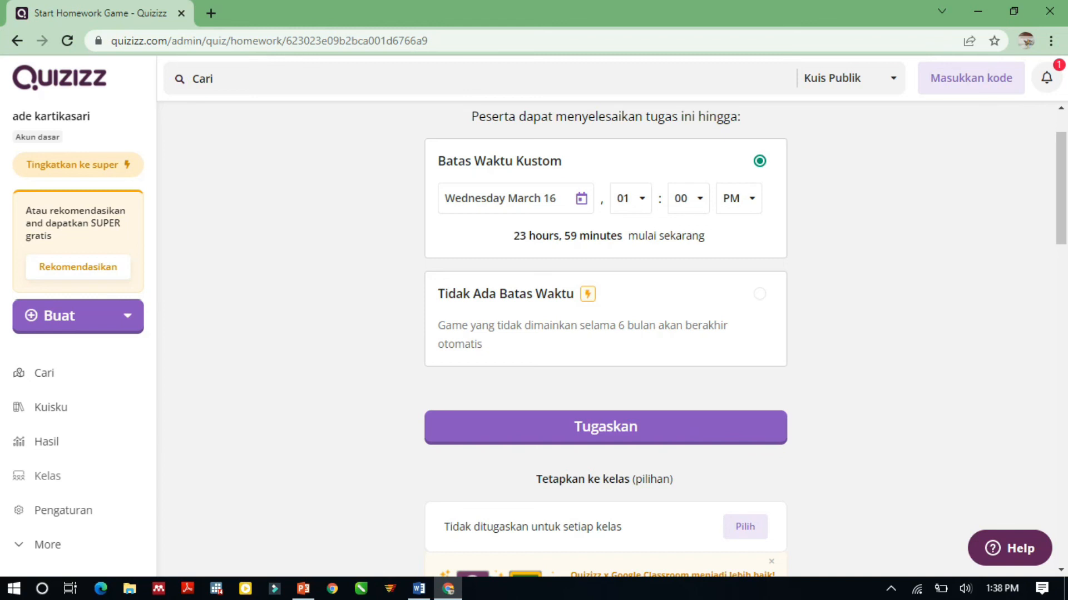
pyautogui.click(631, 199)
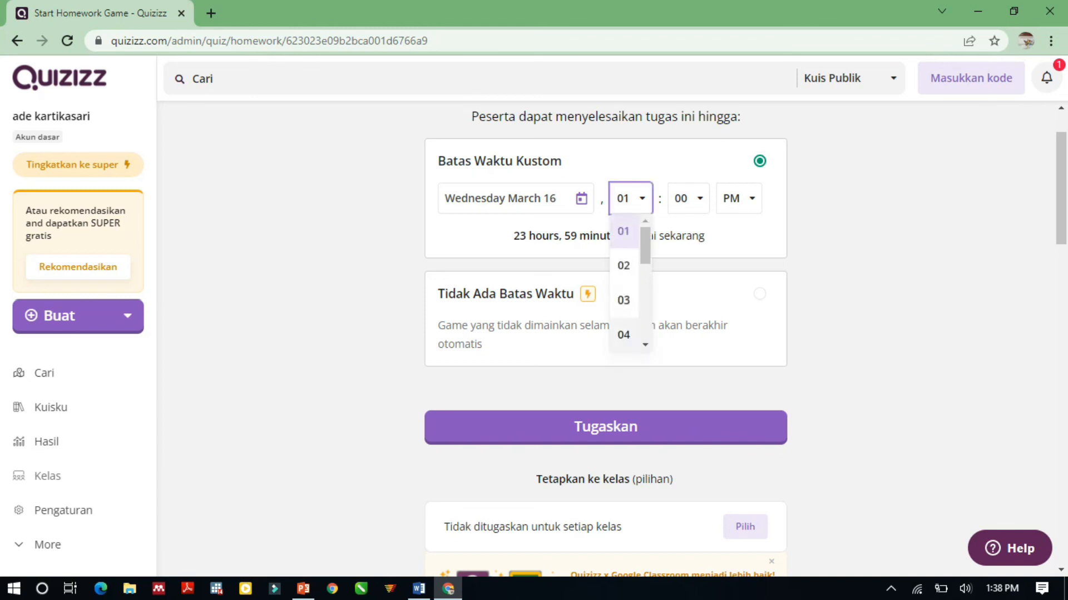
pyautogui.scroll(-2, 624, 315)
pyautogui.scroll(-2, 623, 316)
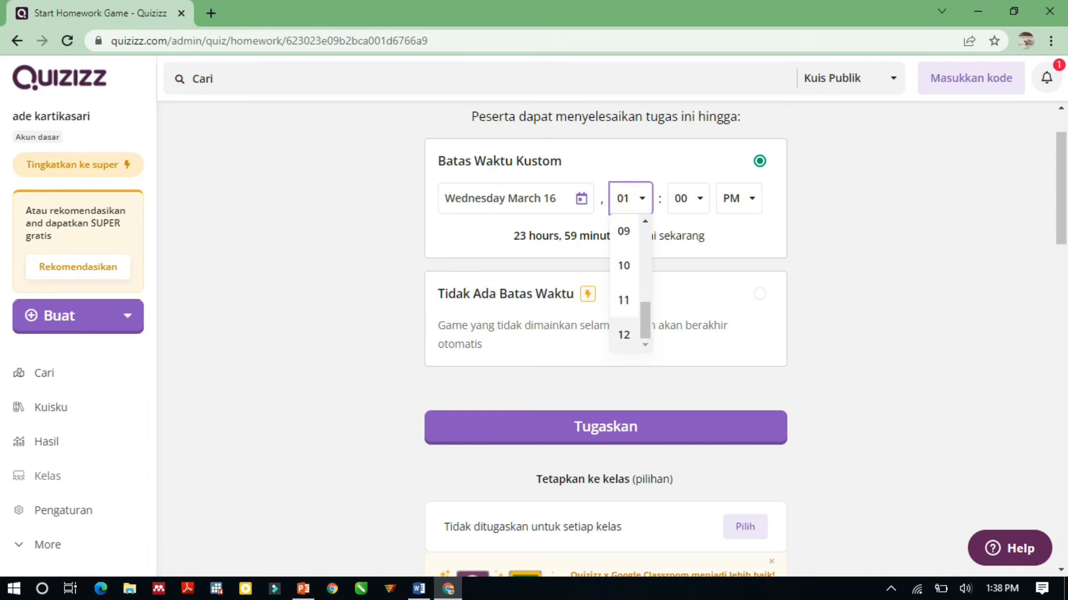
pyautogui.click(623, 335)
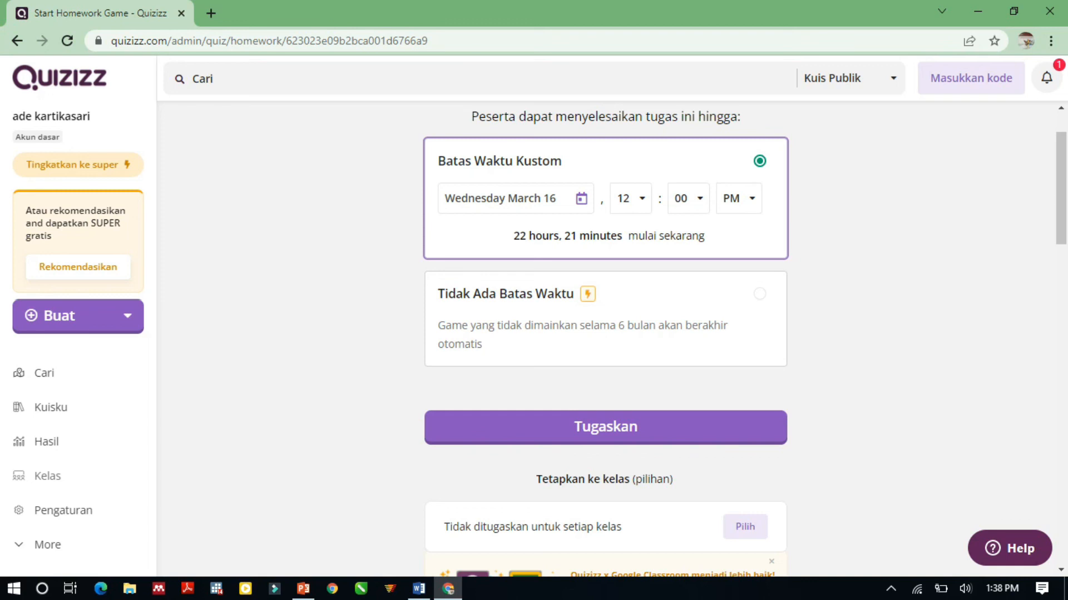
# Keep the participant attempts (Upaya peserta) at 1 in the homework's general settings.
pyautogui.scroll(-1, 605, 334)
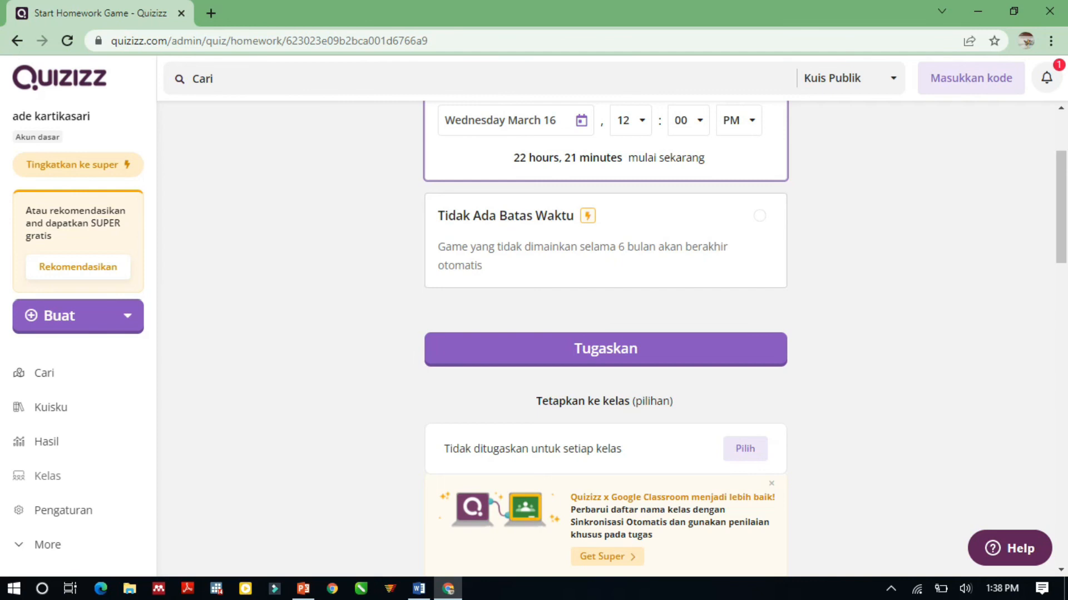
pyautogui.scroll(-4, 606, 333)
pyautogui.scroll(3, 605, 333)
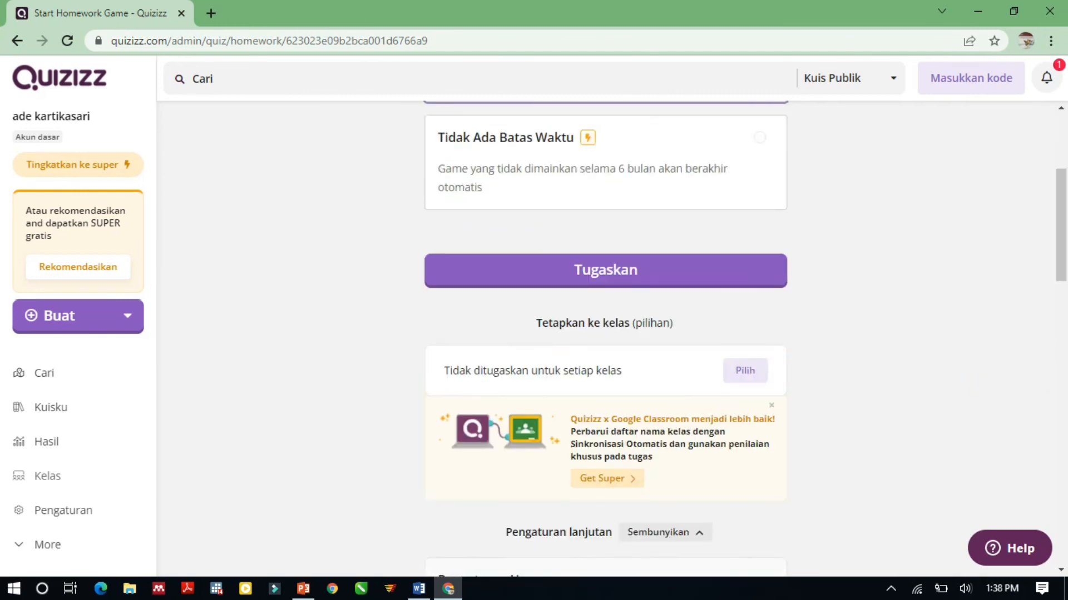
pyautogui.scroll(-4, 605, 334)
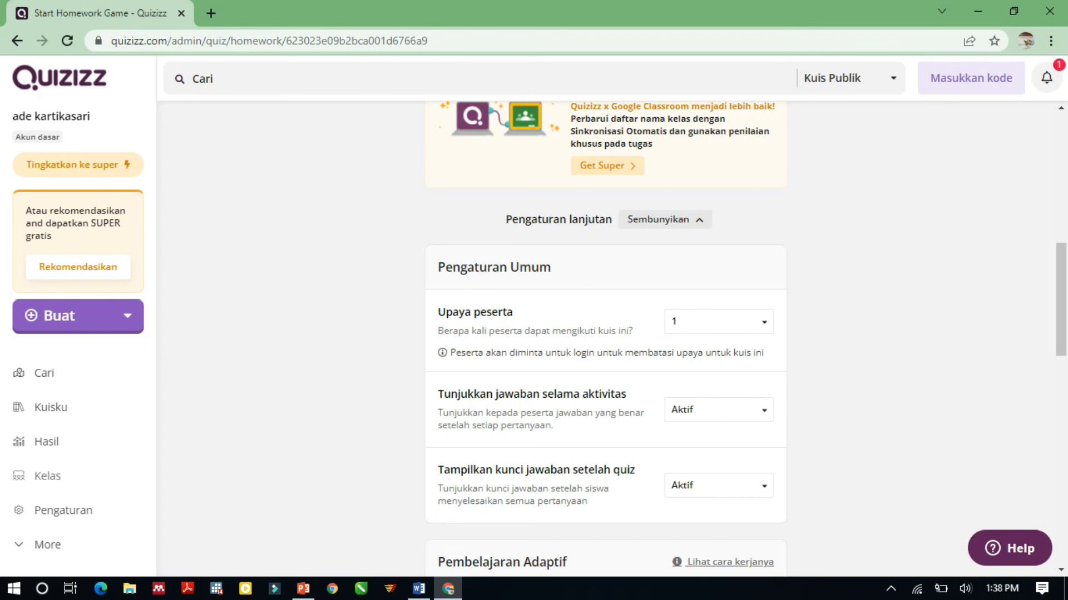
pyautogui.click(719, 322)
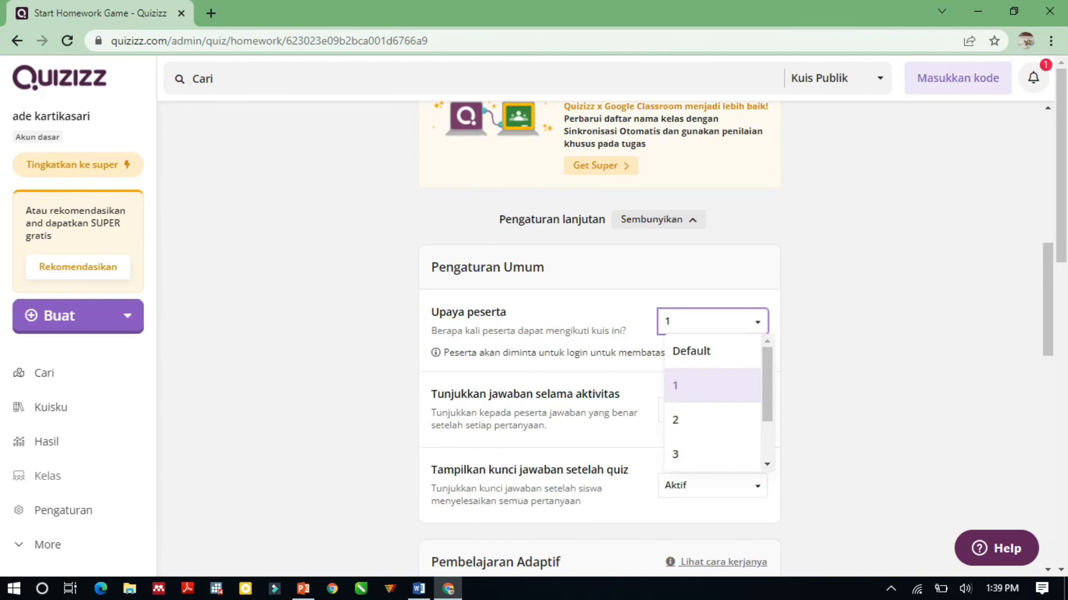
pyautogui.click(712, 385)
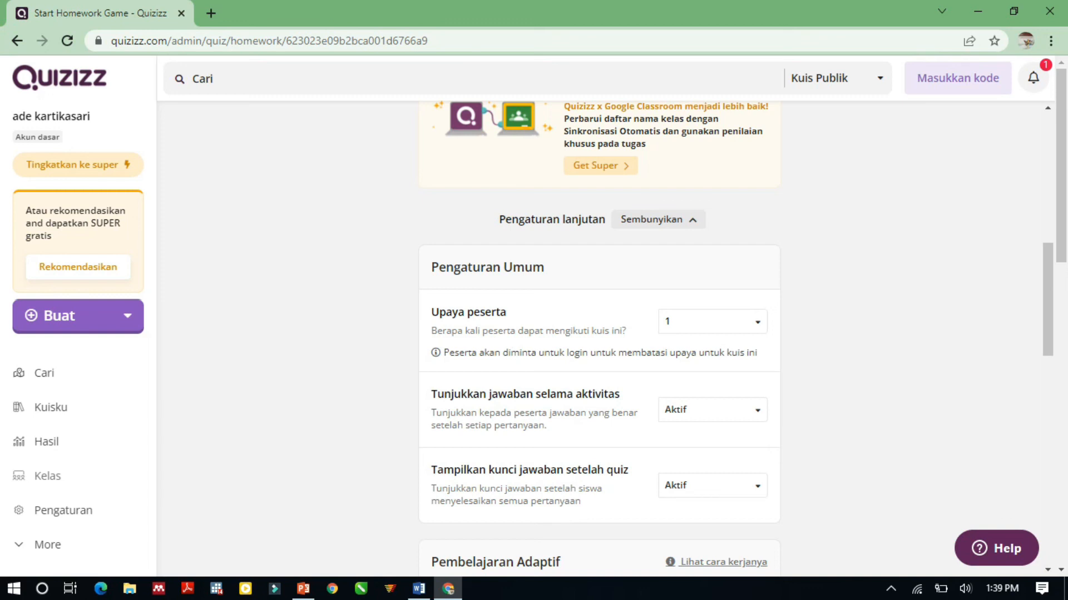
# Assign the homework without choosing a class and copy the join link for sharing with students.
pyautogui.scroll(5, 599, 334)
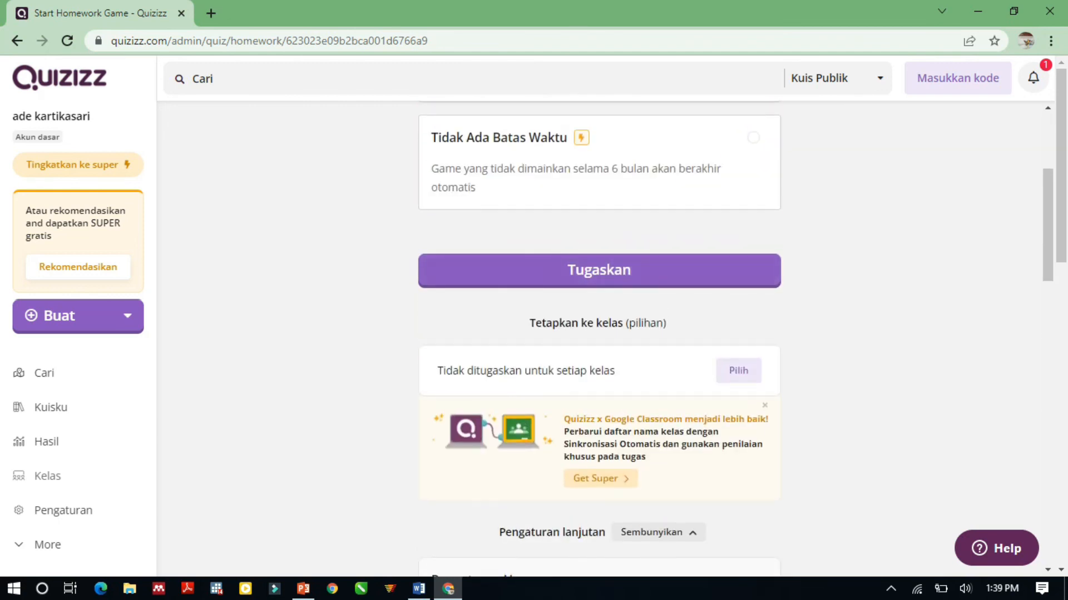
pyautogui.click(599, 270)
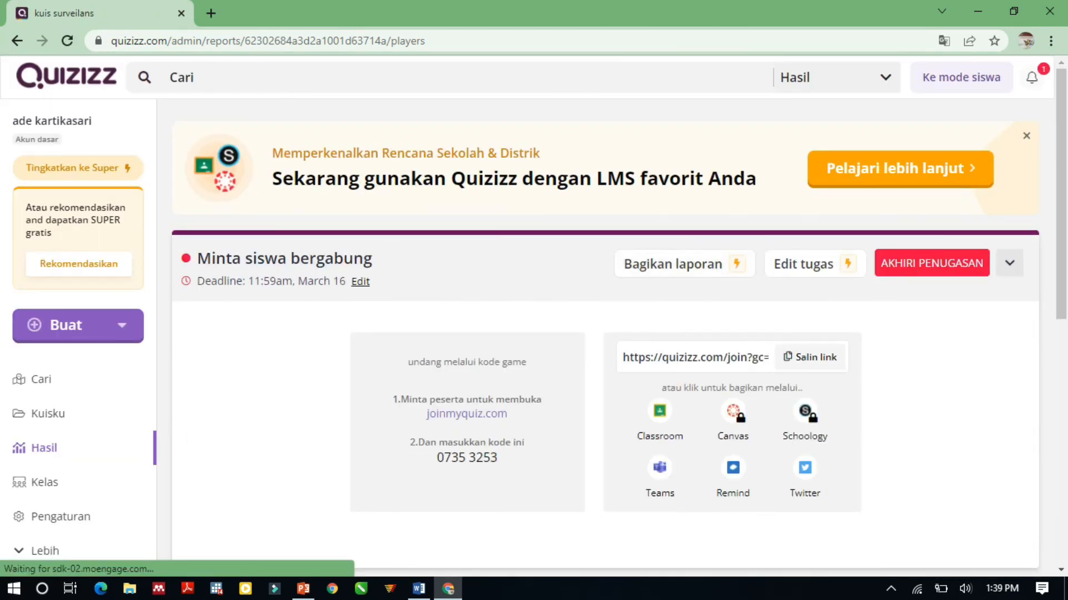
pyautogui.click(809, 357)
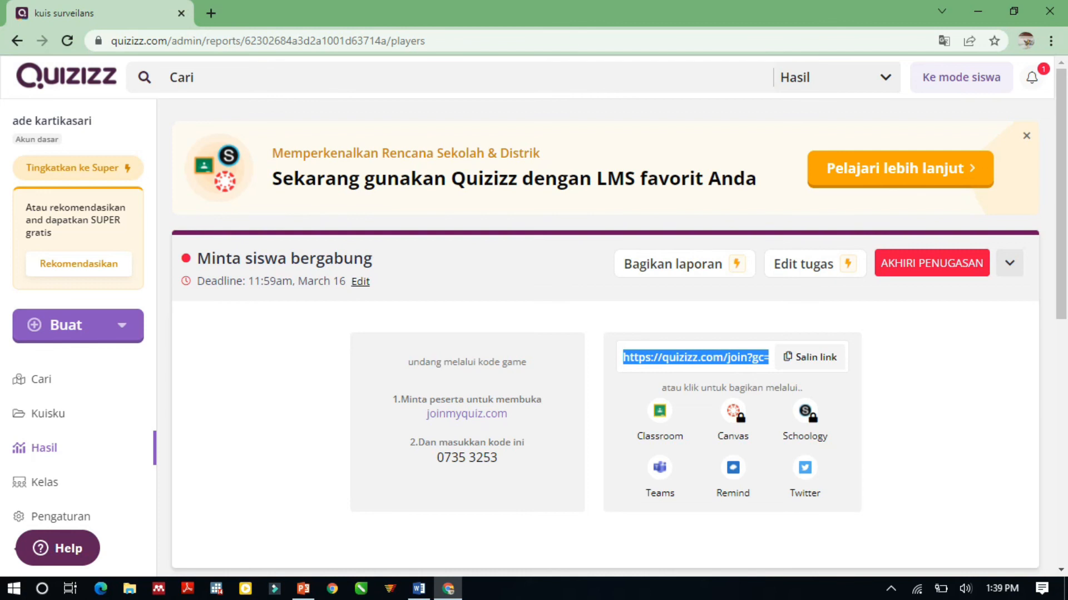
pyautogui.scroll(-2, 605, 333)
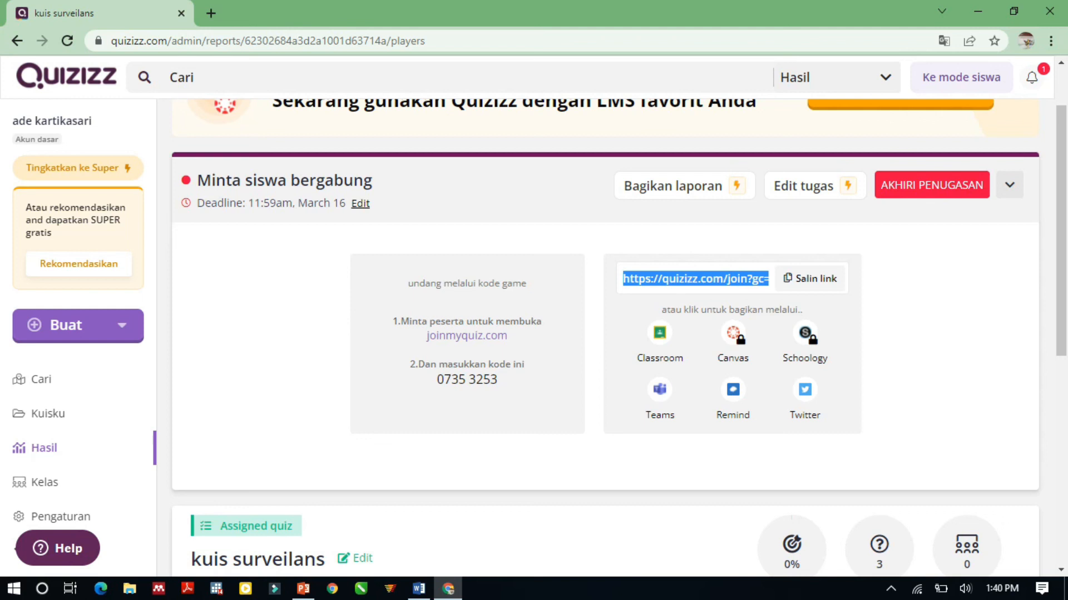
pyautogui.scroll(2, 806, 264)
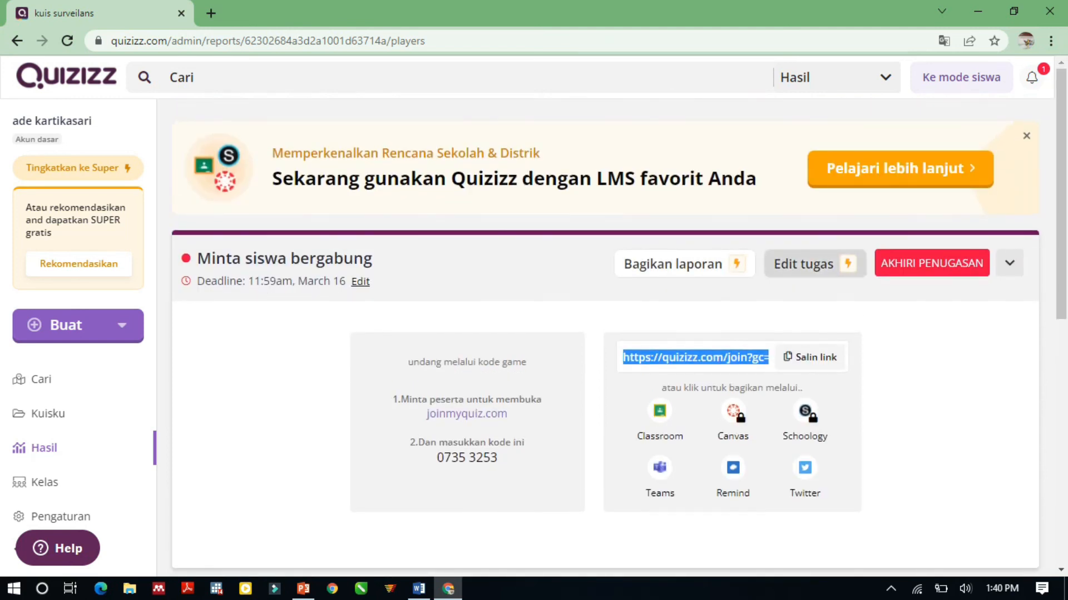